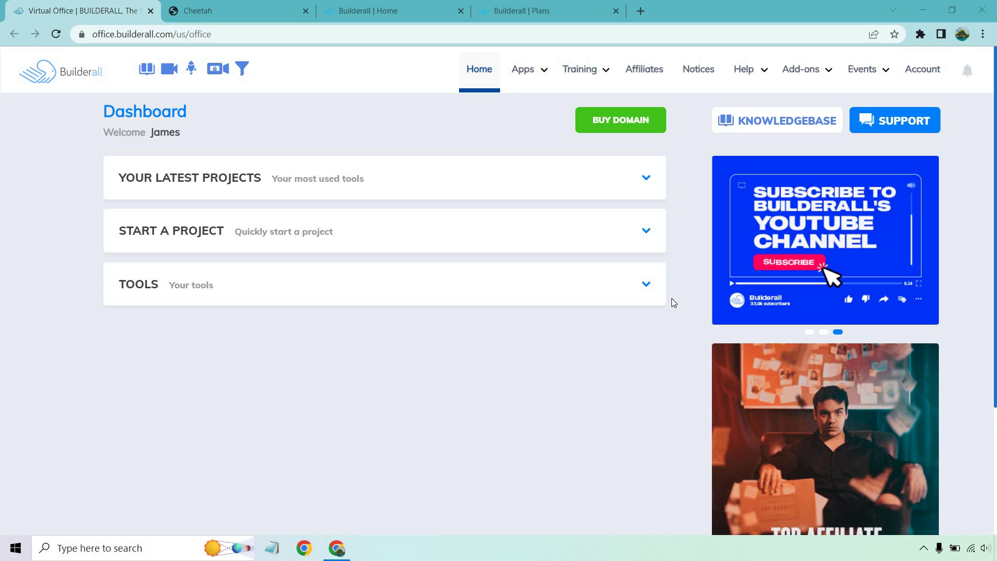
- Browse the home page's tool cards down to Mockup Studio, Post Scheduling, Messenger/Instagram ChatBot and Click Map
{"action": "left_click", "coordinate": [397, 4]}
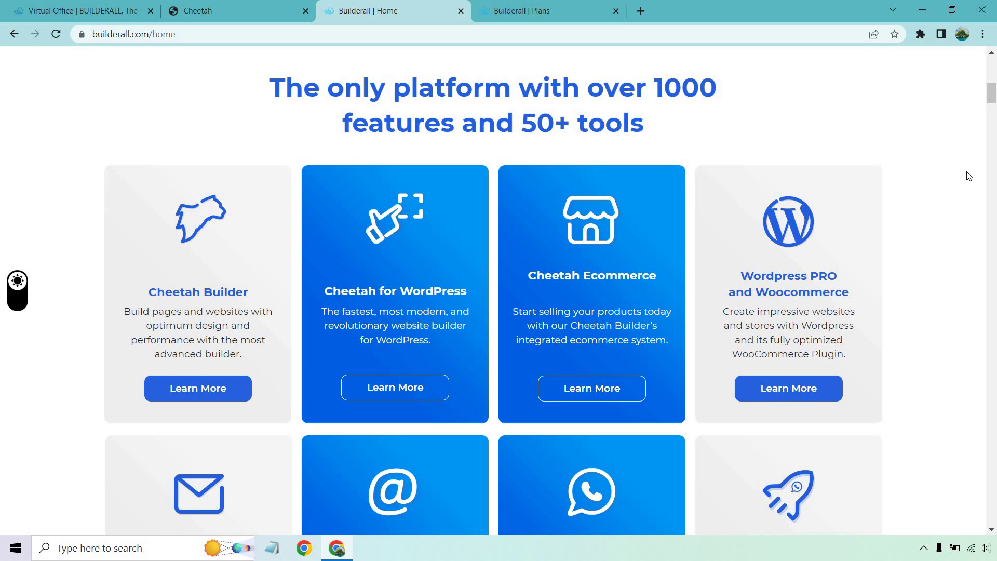
{"action": "scroll", "coordinate": [968, 171], "scroll_direction": "down", "scroll_amount": 1}
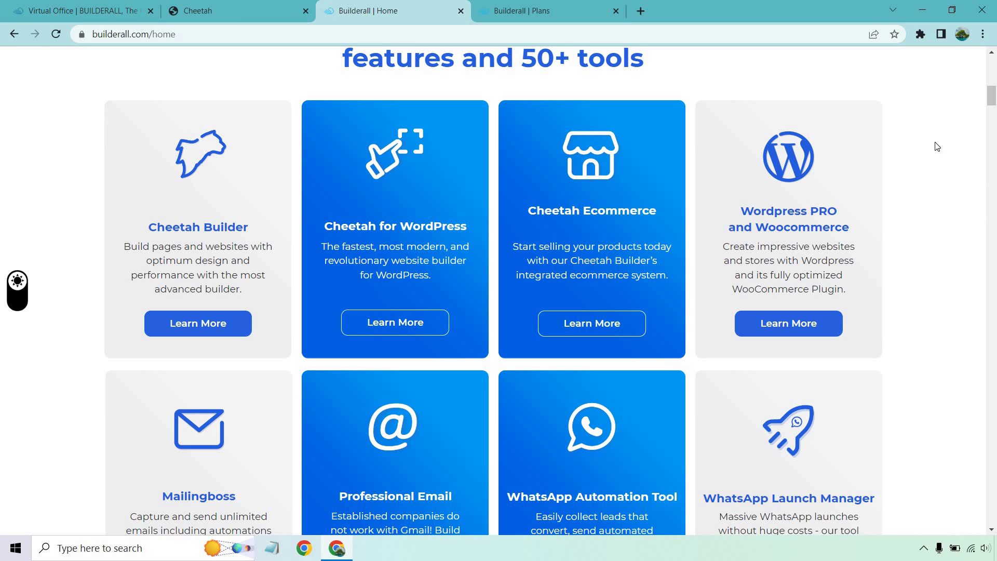
{"action": "scroll", "coordinate": [937, 143], "scroll_direction": "down", "scroll_amount": 1}
{"action": "scroll", "coordinate": [937, 143], "scroll_direction": "down", "scroll_amount": 2}
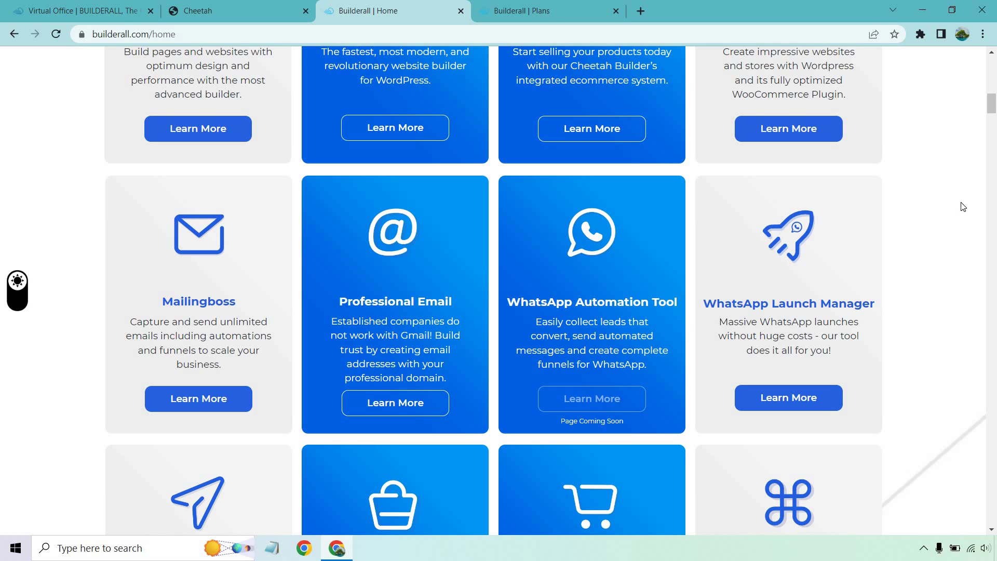
{"action": "scroll", "coordinate": [963, 205], "scroll_direction": "down", "scroll_amount": 3}
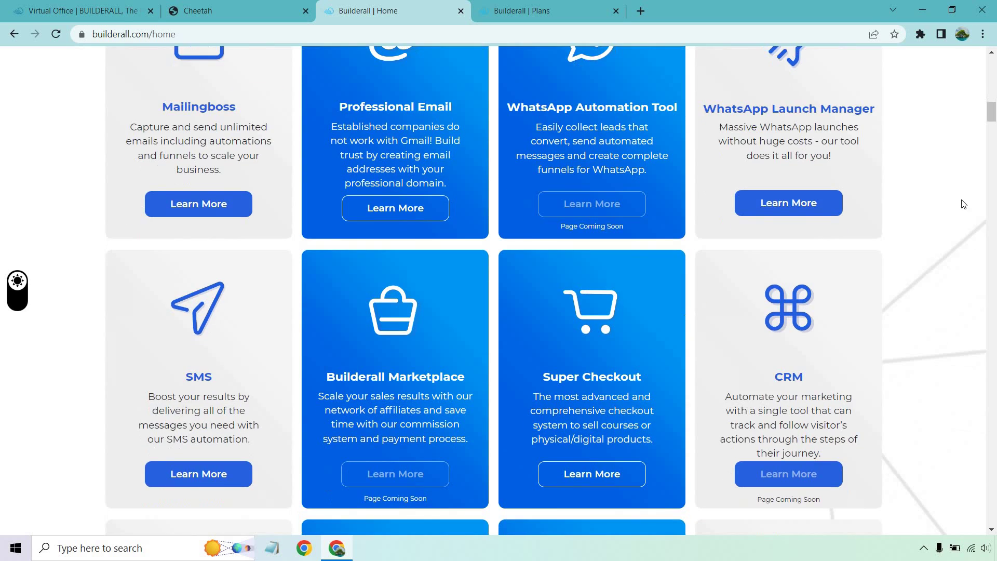
{"action": "scroll", "coordinate": [963, 204], "scroll_direction": "down", "scroll_amount": 1}
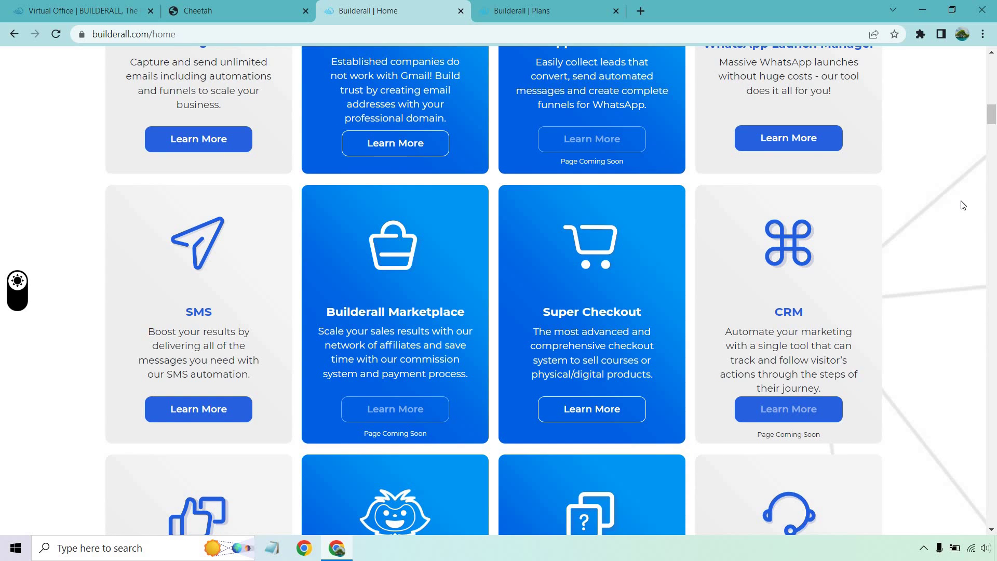
{"action": "scroll", "coordinate": [963, 205], "scroll_direction": "down", "scroll_amount": 4}
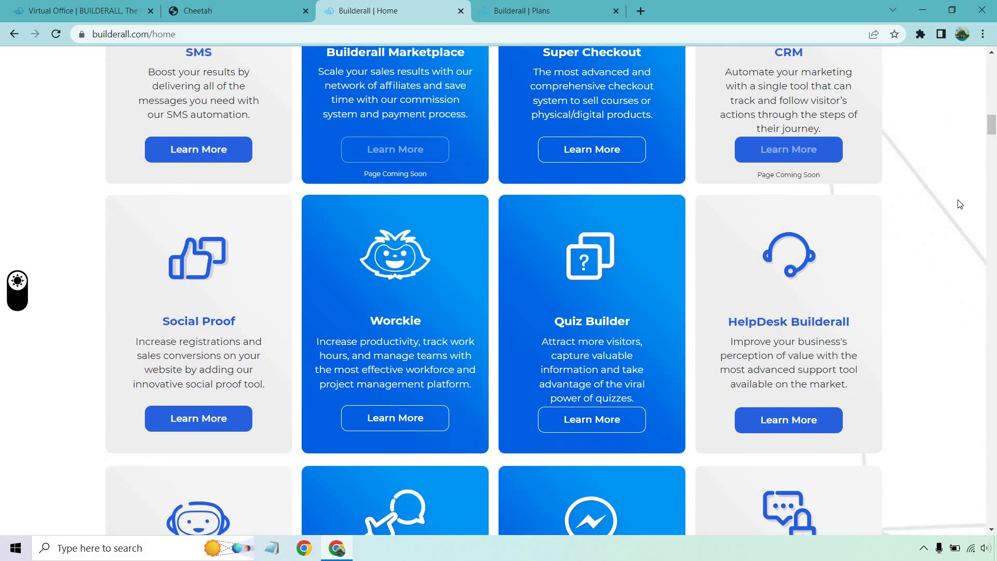
{"action": "scroll", "coordinate": [938, 204], "scroll_direction": "down", "scroll_amount": 3}
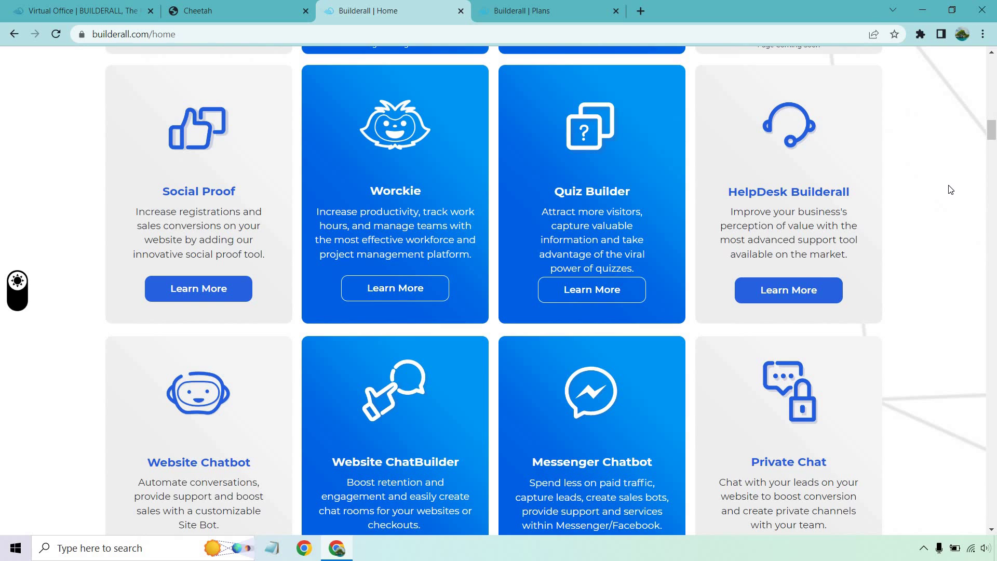
{"action": "scroll", "coordinate": [950, 187], "scroll_direction": "down", "scroll_amount": 1}
{"action": "scroll", "coordinate": [949, 189], "scroll_direction": "down", "scroll_amount": 2}
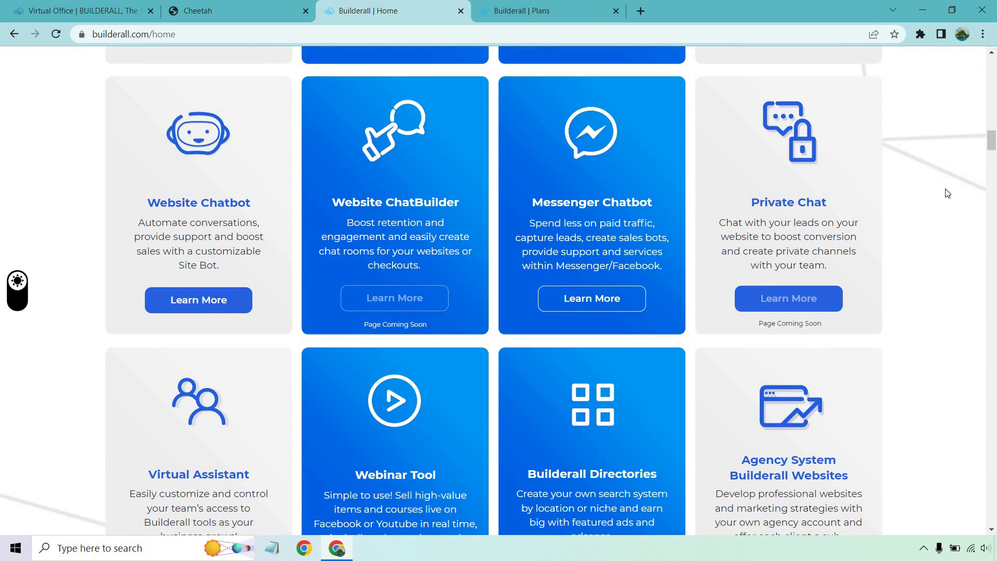
{"action": "scroll", "coordinate": [948, 193], "scroll_direction": "down", "scroll_amount": 2}
{"action": "scroll", "coordinate": [946, 196], "scroll_direction": "down", "scroll_amount": 1}
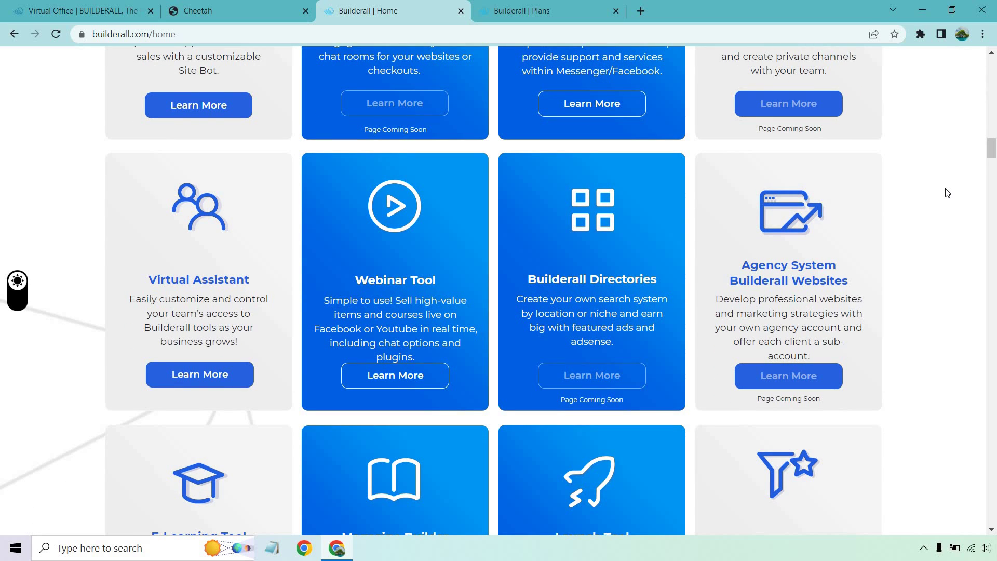
{"action": "scroll", "coordinate": [947, 191], "scroll_direction": "down", "scroll_amount": 3}
{"action": "scroll", "coordinate": [948, 189], "scroll_direction": "down", "scroll_amount": 1}
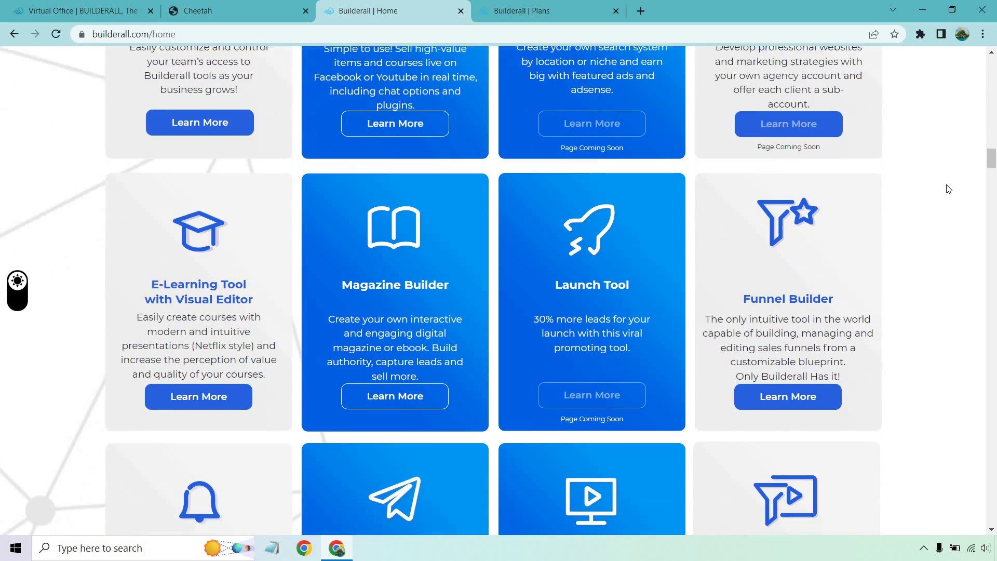
{"action": "scroll", "coordinate": [948, 189], "scroll_direction": "down", "scroll_amount": 1}
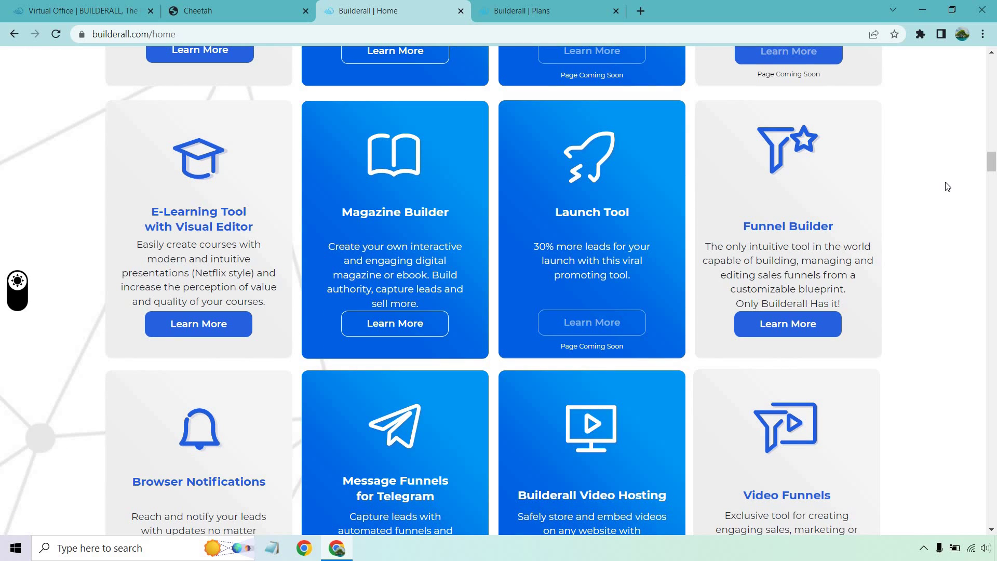
{"action": "scroll", "coordinate": [947, 186], "scroll_direction": "down", "scroll_amount": 3}
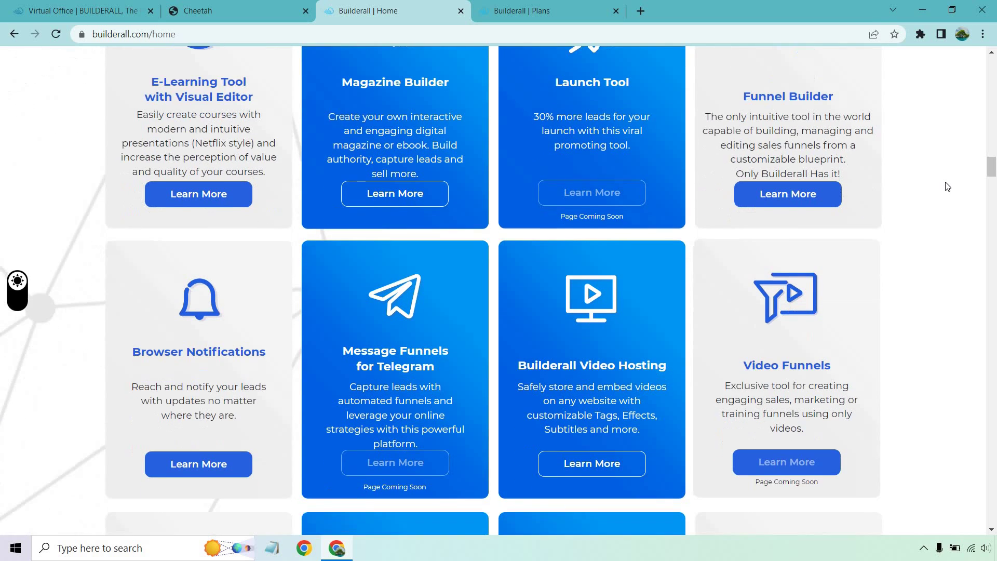
{"action": "scroll", "coordinate": [947, 187], "scroll_direction": "down", "scroll_amount": 4}
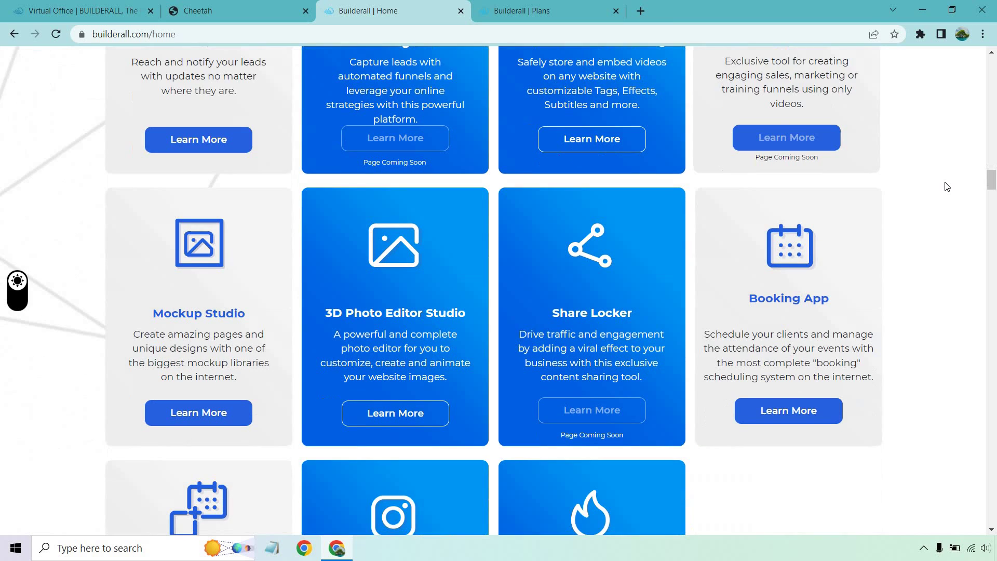
{"action": "scroll", "coordinate": [947, 186], "scroll_direction": "down", "scroll_amount": 1}
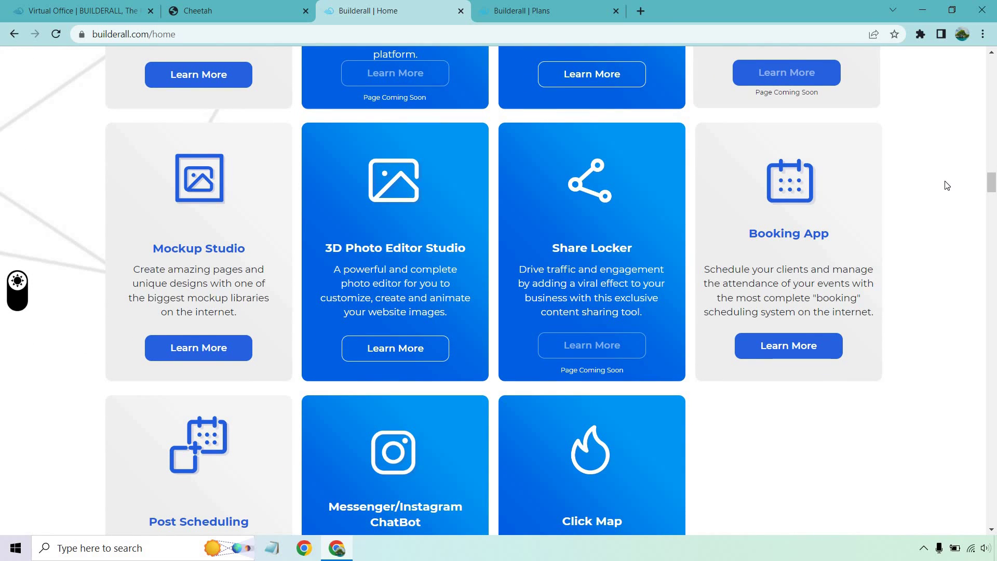
{"action": "scroll", "coordinate": [947, 186], "scroll_direction": "down", "scroll_amount": 1}
{"action": "scroll", "coordinate": [947, 186], "scroll_direction": "down", "scroll_amount": 2}
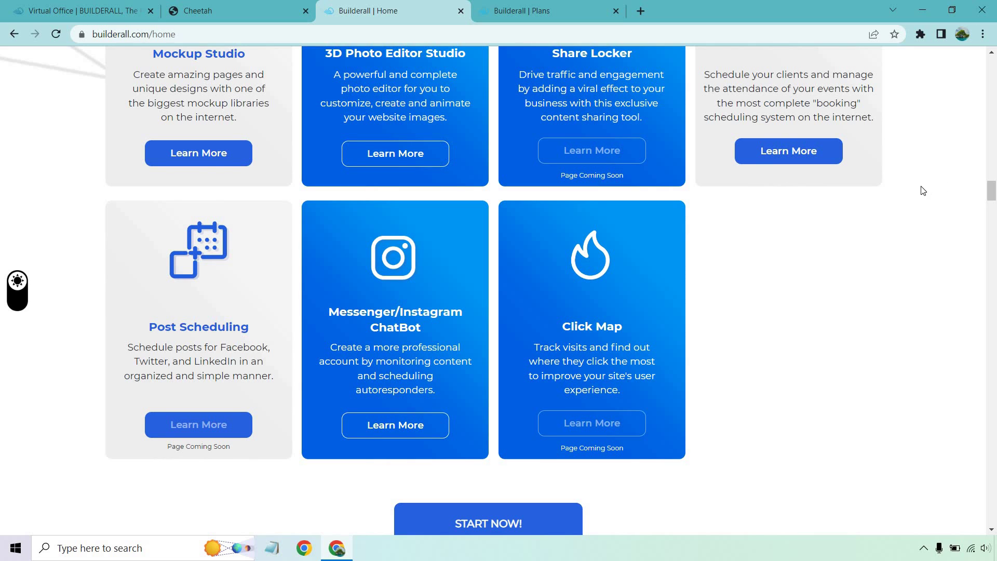
{"action": "left_click", "coordinate": [55, 11]}
- Launch Cheetah Website Builder from the Apps mega menu on the office dashboard
{"action": "left_click", "coordinate": [520, 68]}
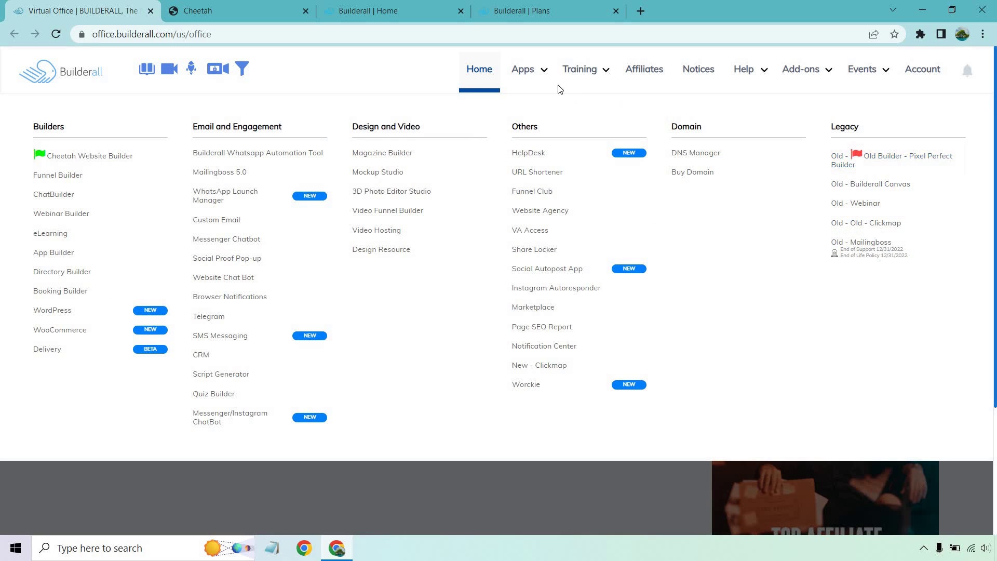
{"action": "mouse_move", "coordinate": [511, 74]}
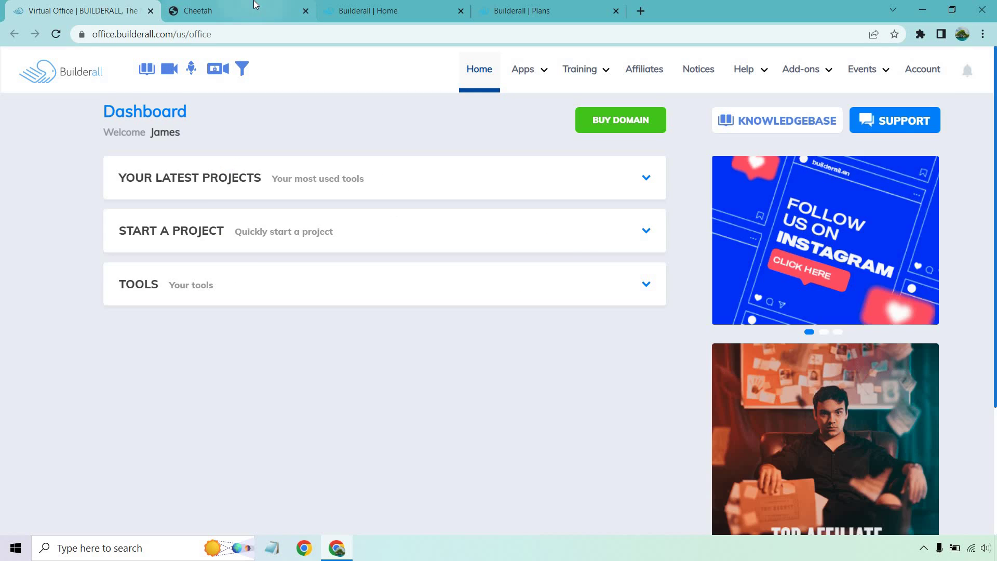
{"action": "left_click", "coordinate": [255, 5]}
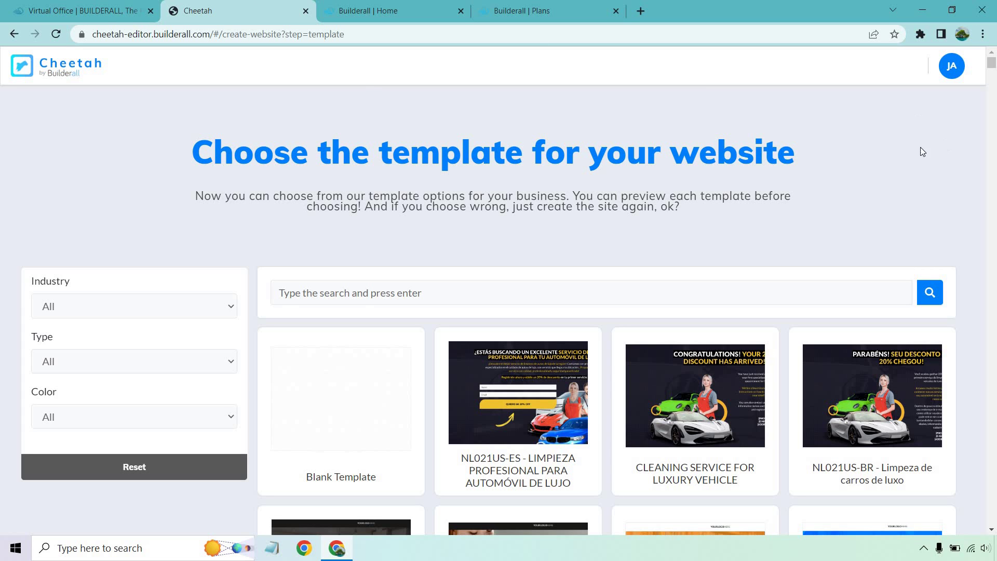
- Scroll the template gallery past Complete Home Renovation, Chef Course and Site Express to Air Conditioning Service
{"action": "scroll", "coordinate": [971, 170], "scroll_direction": "down", "scroll_amount": 2}
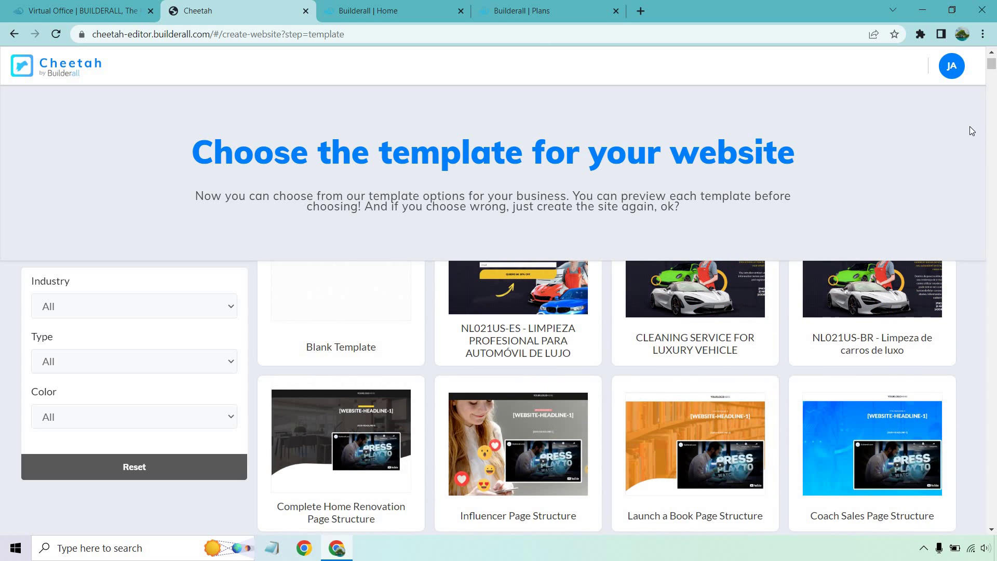
{"action": "scroll", "coordinate": [970, 119], "scroll_direction": "up", "scroll_amount": 1}
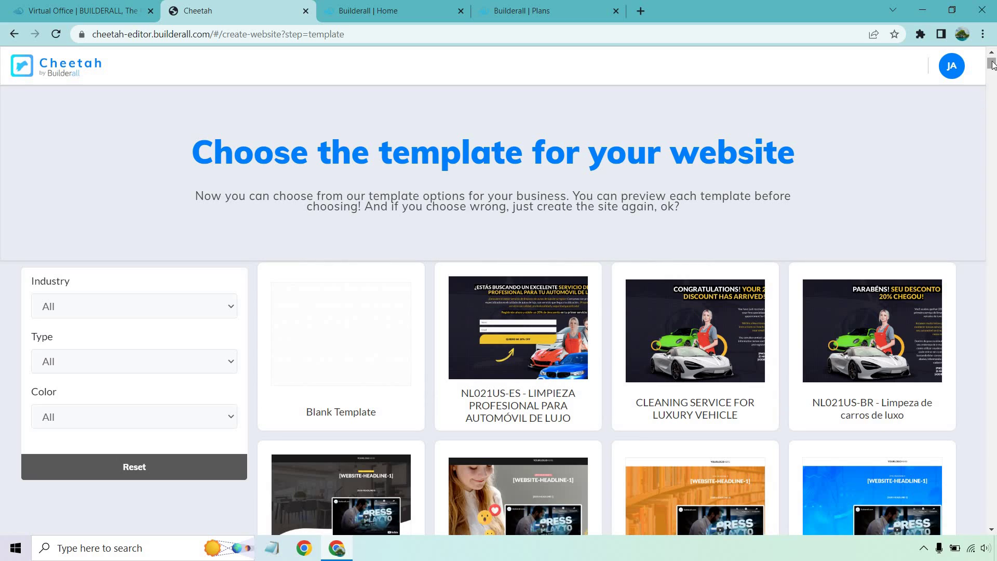
{"action": "scroll", "coordinate": [994, 75], "scroll_direction": "down", "scroll_amount": 3}
{"action": "left_click_drag", "start_coordinate": [994, 75], "coordinate": [969, 238]}
{"action": "scroll", "coordinate": [979, 325], "scroll_direction": "down", "scroll_amount": 3}
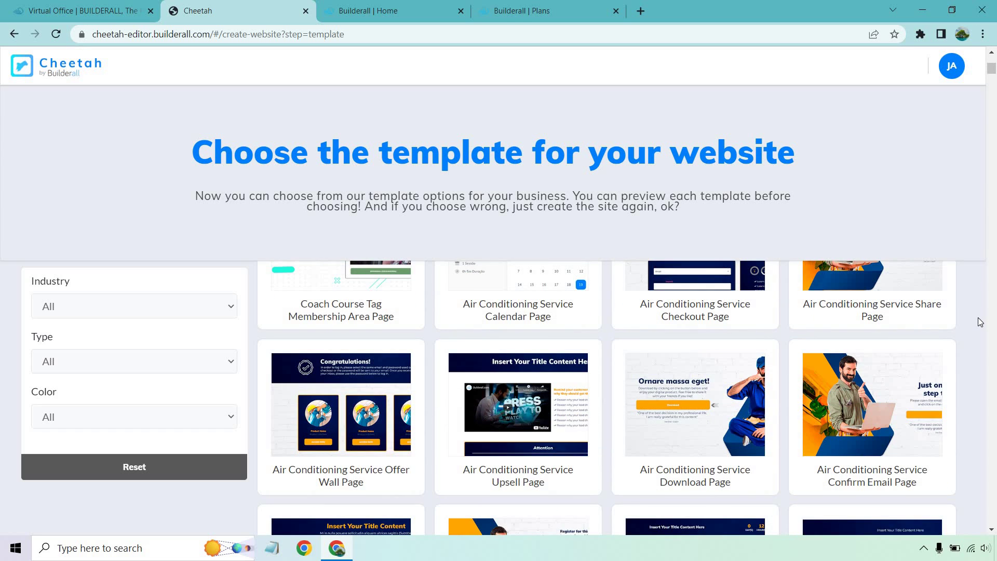
{"action": "scroll", "coordinate": [978, 317], "scroll_direction": "down", "scroll_amount": 1}
{"action": "mouse_move", "coordinate": [680, 405]}
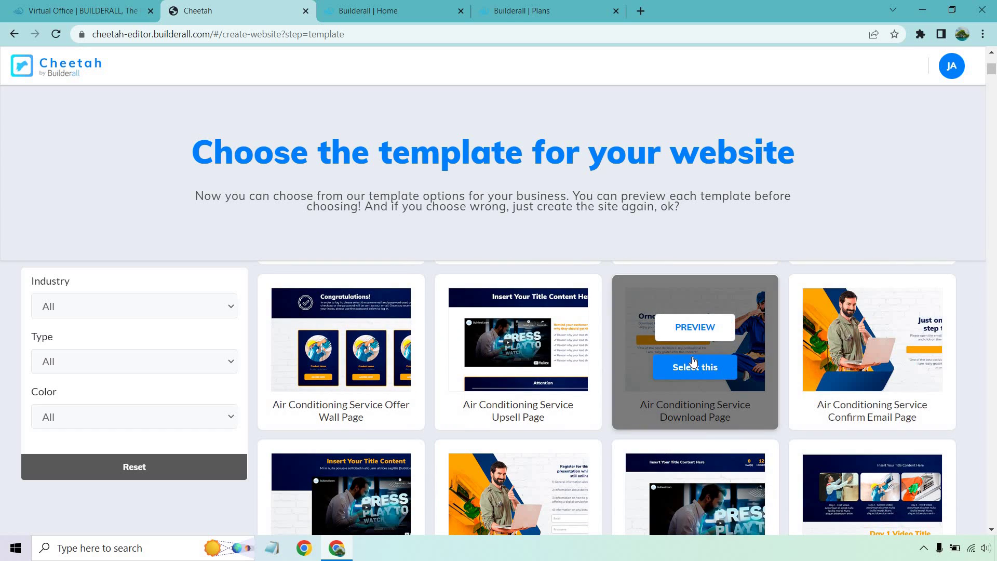
{"action": "scroll", "coordinate": [978, 332], "scroll_direction": "down", "scroll_amount": 4}
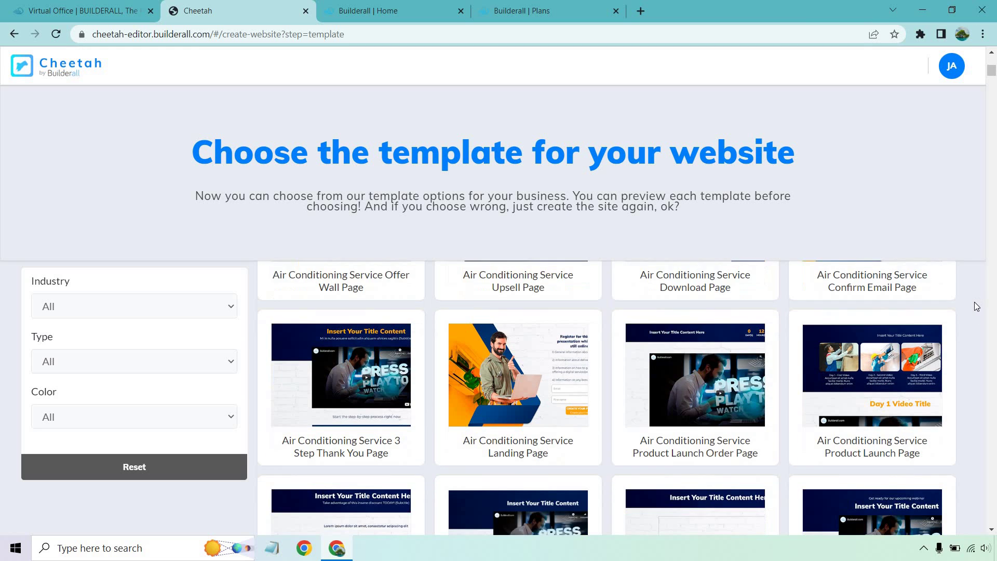
{"action": "scroll", "coordinate": [976, 306], "scroll_direction": "down", "scroll_amount": 3}
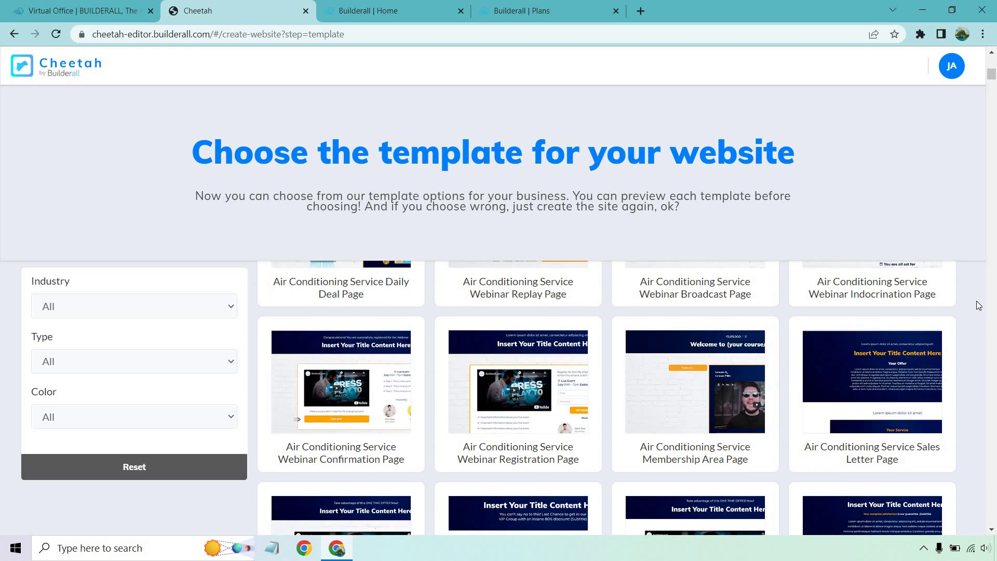
{"action": "scroll", "coordinate": [977, 306], "scroll_direction": "down", "scroll_amount": 1}
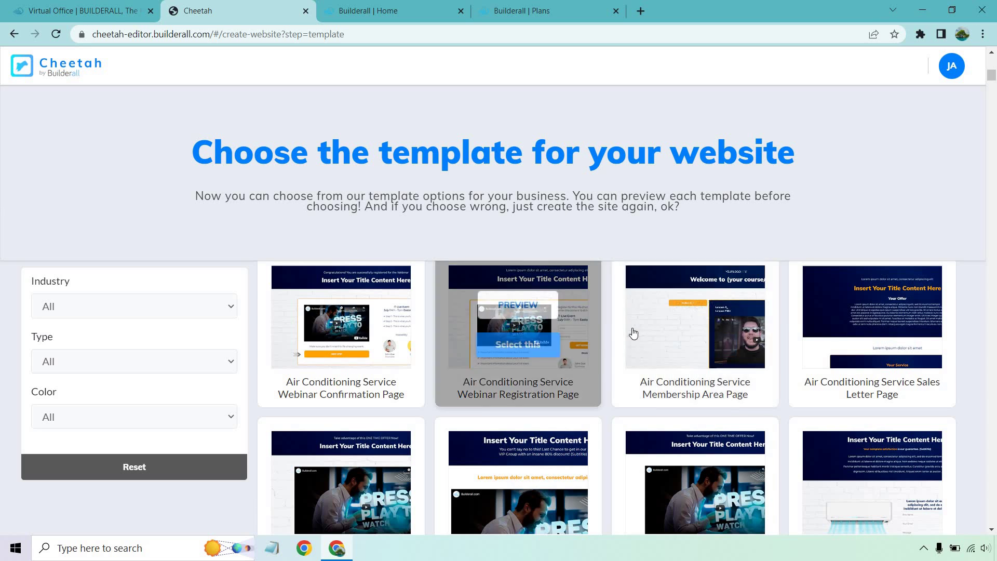
{"action": "mouse_move", "coordinate": [628, 332]}
{"action": "mouse_move", "coordinate": [351, 401]}
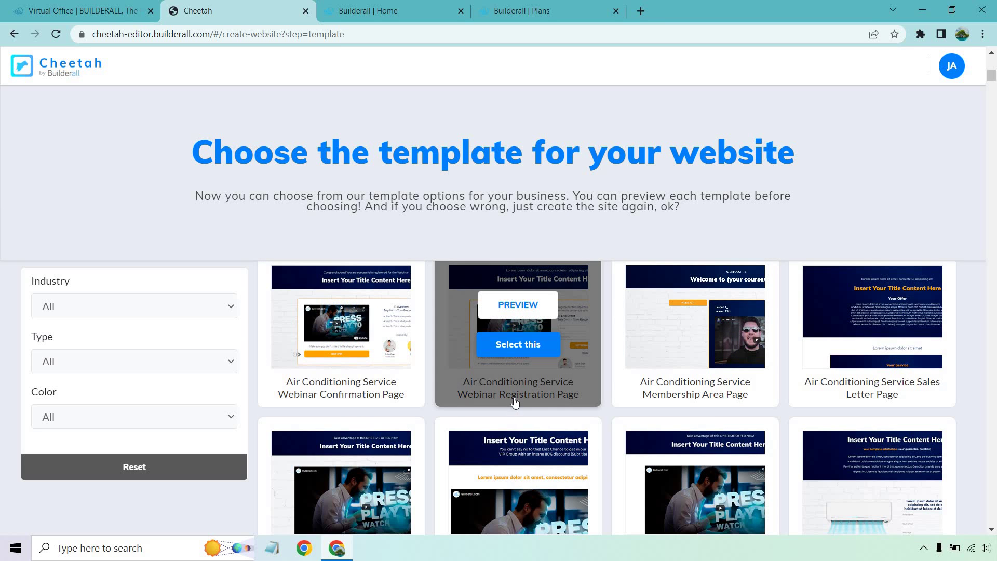
{"action": "scroll", "coordinate": [916, 312], "scroll_direction": "down", "scroll_amount": 3}
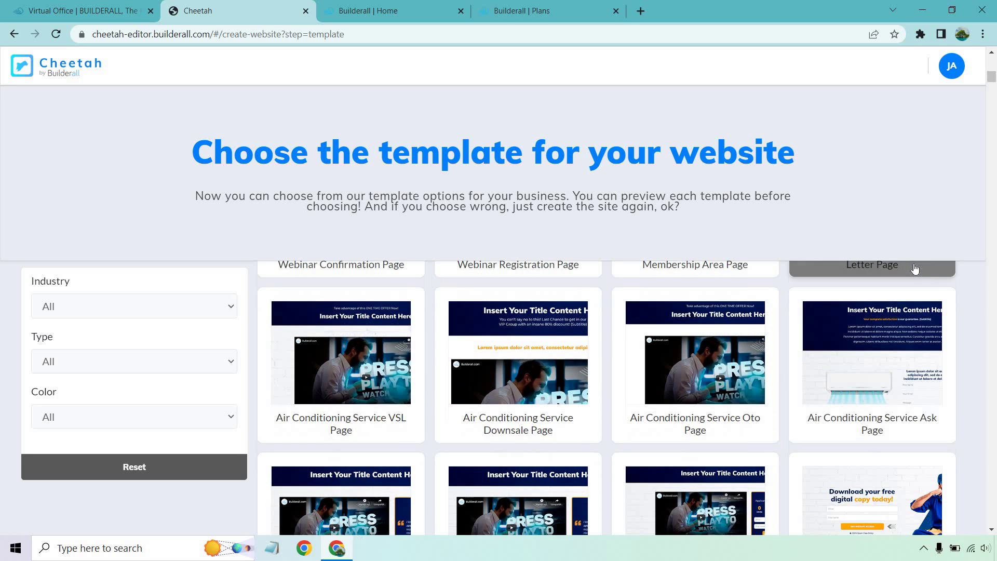
{"action": "scroll", "coordinate": [977, 293], "scroll_direction": "down", "scroll_amount": 3}
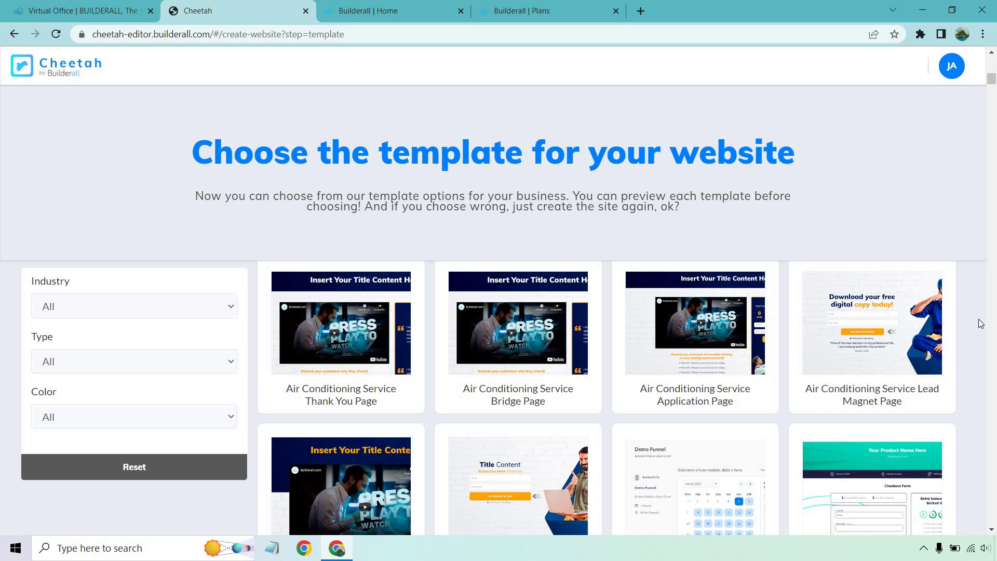
{"action": "scroll", "coordinate": [961, 307], "scroll_direction": "down", "scroll_amount": 6}
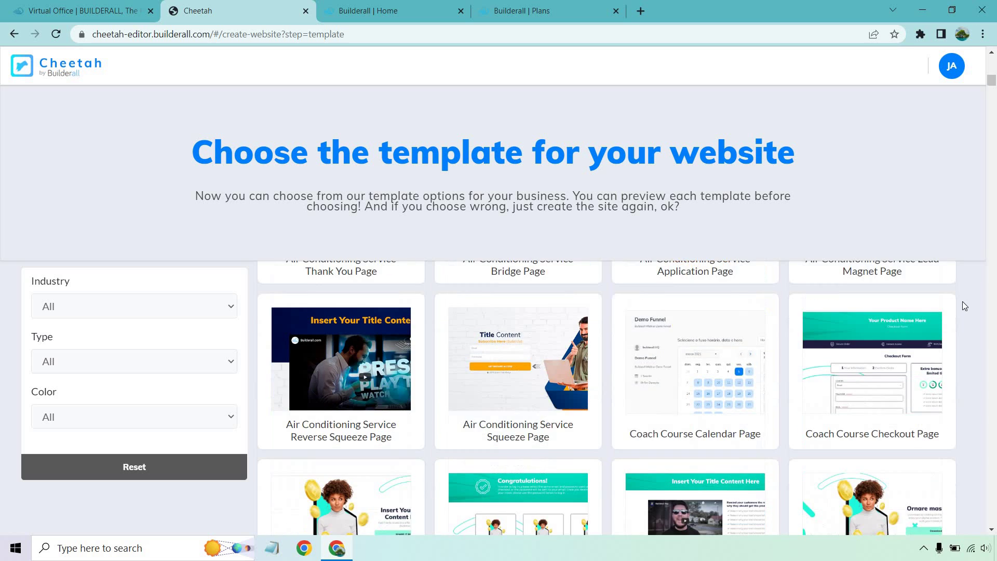
{"action": "scroll", "coordinate": [966, 303], "scroll_direction": "down", "scroll_amount": 6}
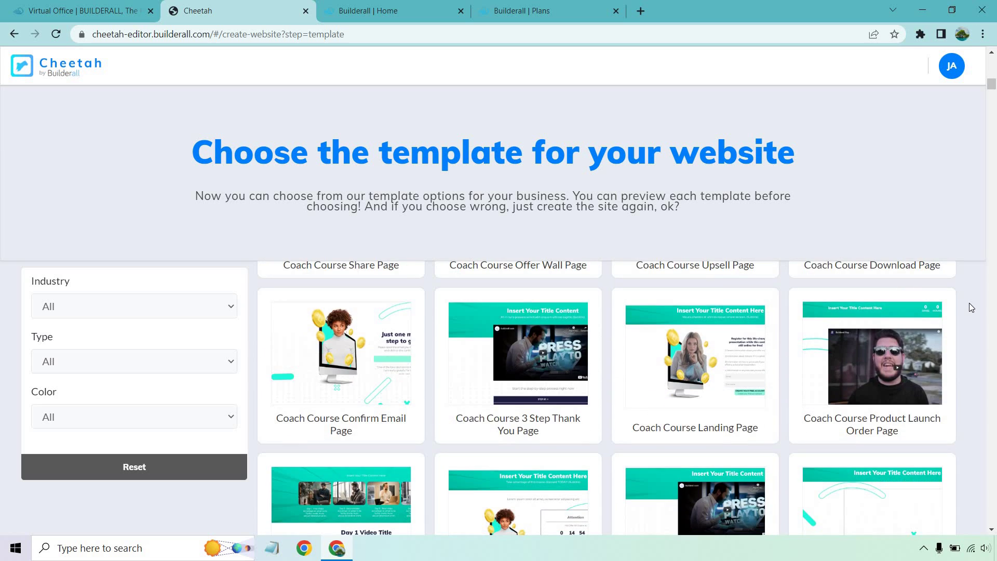
{"action": "scroll", "coordinate": [967, 305], "scroll_direction": "down", "scroll_amount": 10}
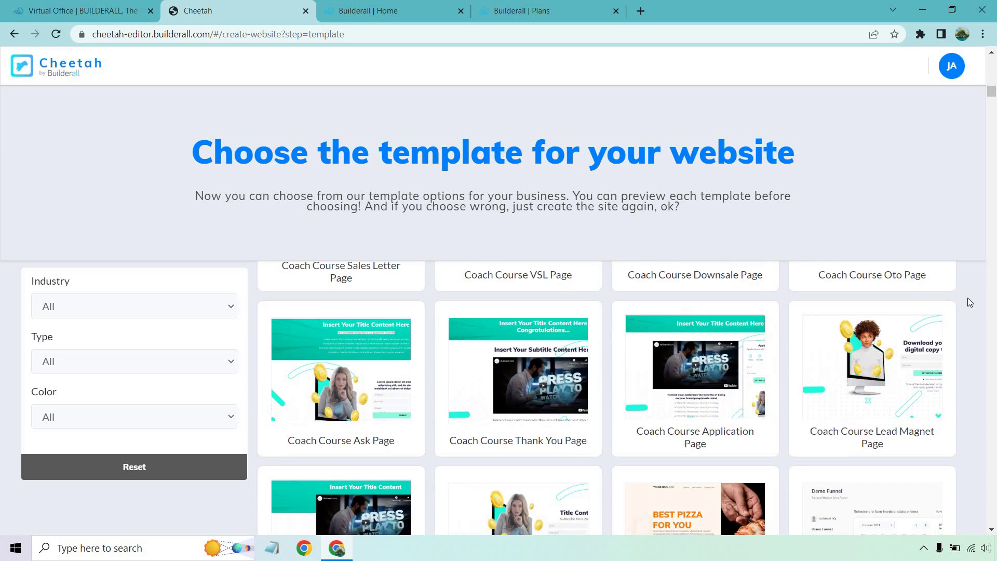
{"action": "scroll", "coordinate": [968, 297], "scroll_direction": "down", "scroll_amount": 9}
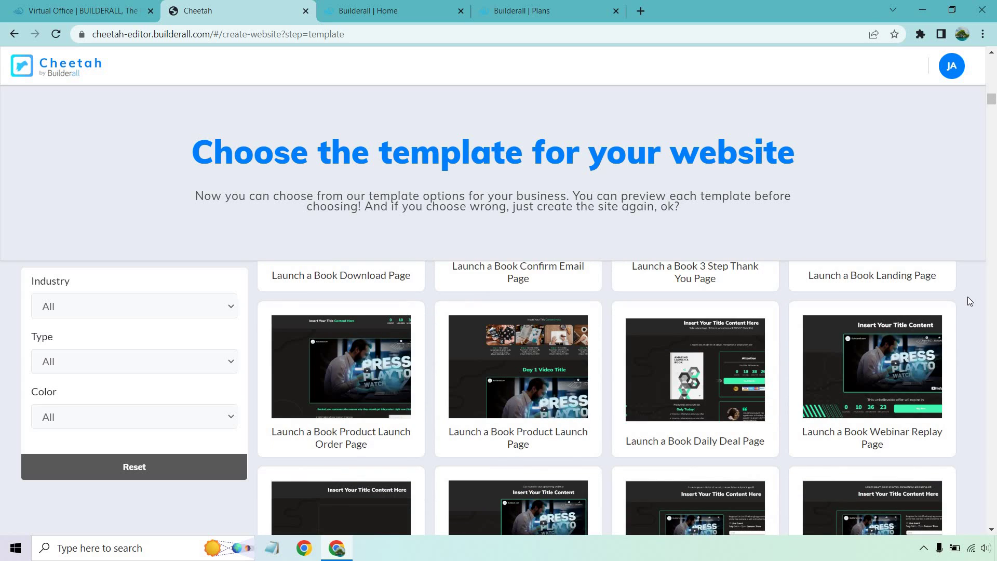
{"action": "scroll", "coordinate": [967, 297], "scroll_direction": "down", "scroll_amount": 3}
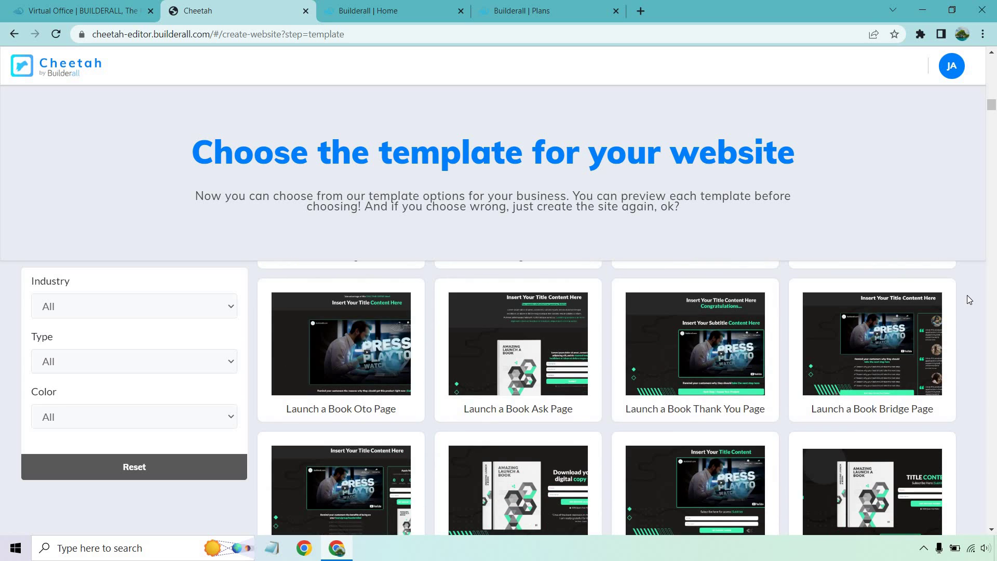
{"action": "scroll", "coordinate": [967, 297], "scroll_direction": "down", "scroll_amount": 9}
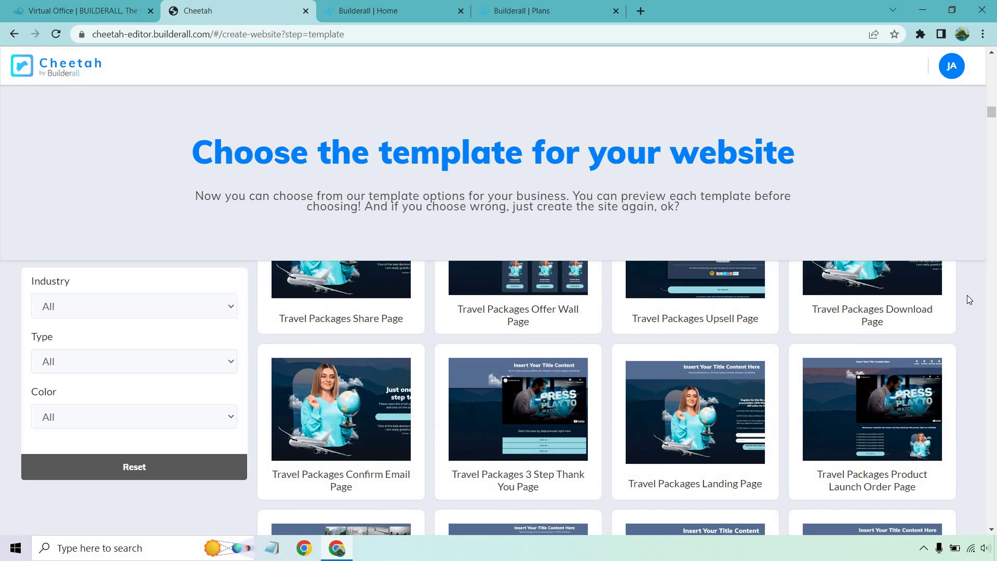
{"action": "scroll", "coordinate": [967, 296], "scroll_direction": "down", "scroll_amount": 2}
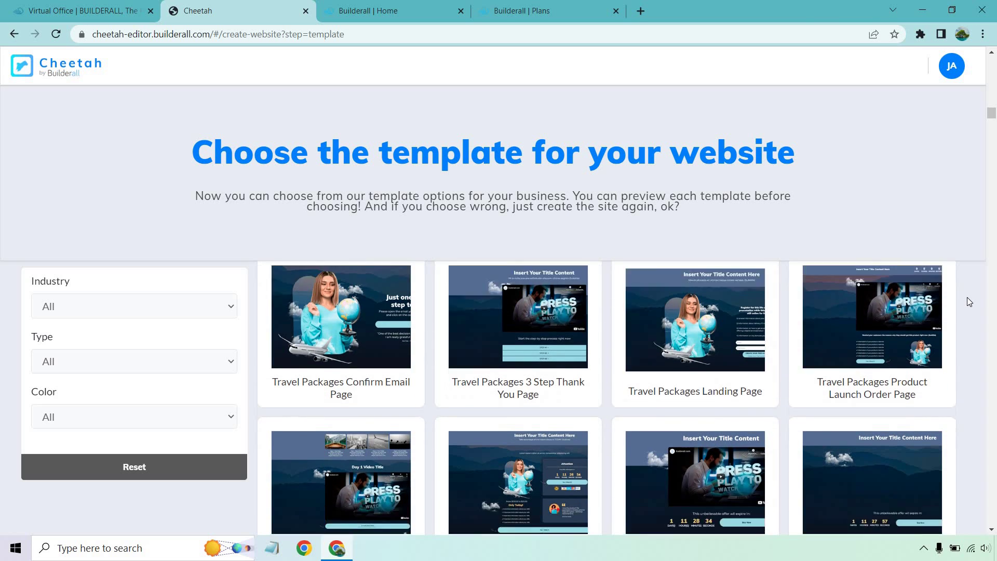
{"action": "scroll", "coordinate": [966, 301], "scroll_direction": "down", "scroll_amount": 3}
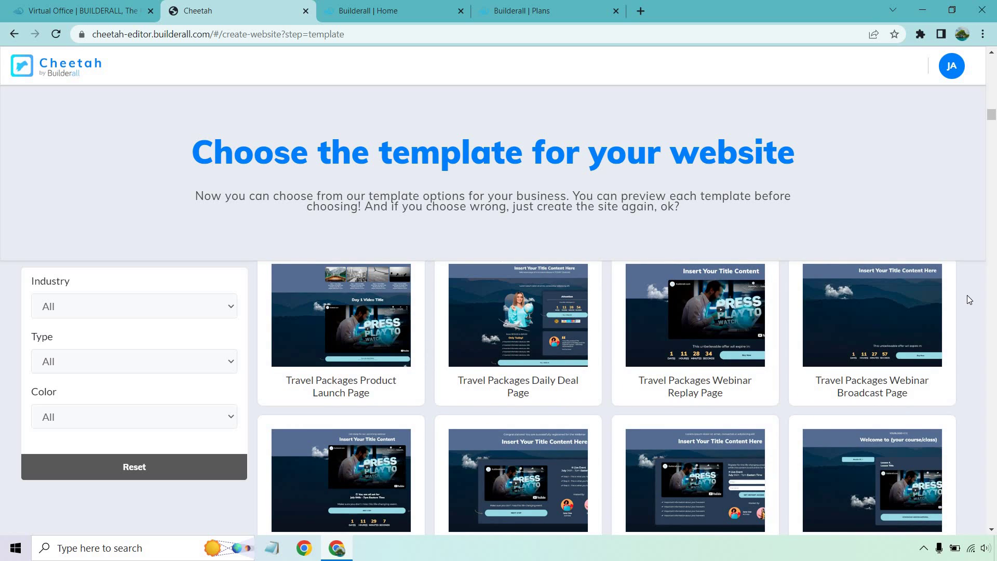
{"action": "scroll", "coordinate": [966, 295], "scroll_direction": "down", "scroll_amount": 3}
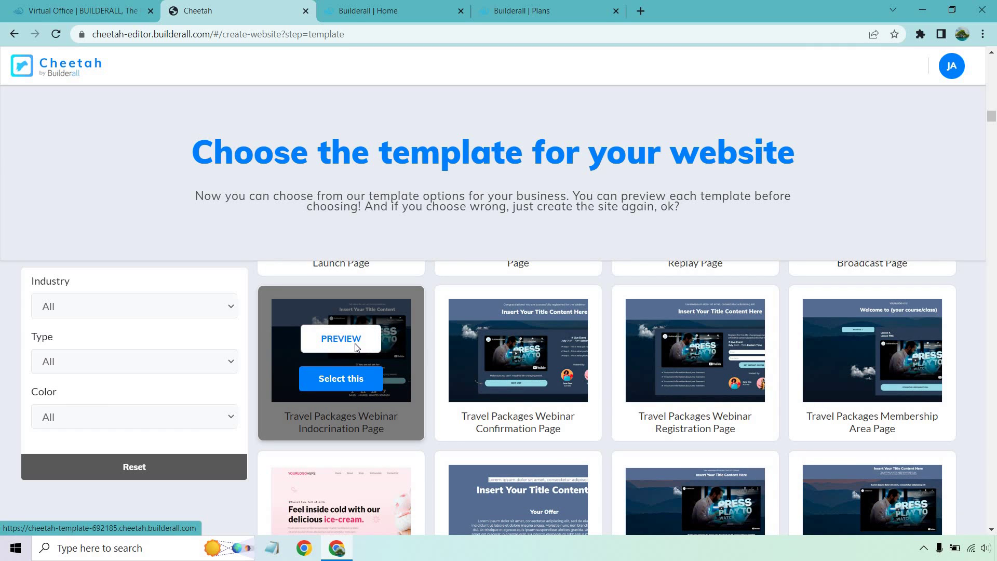
{"action": "left_click", "coordinate": [355, 350]}
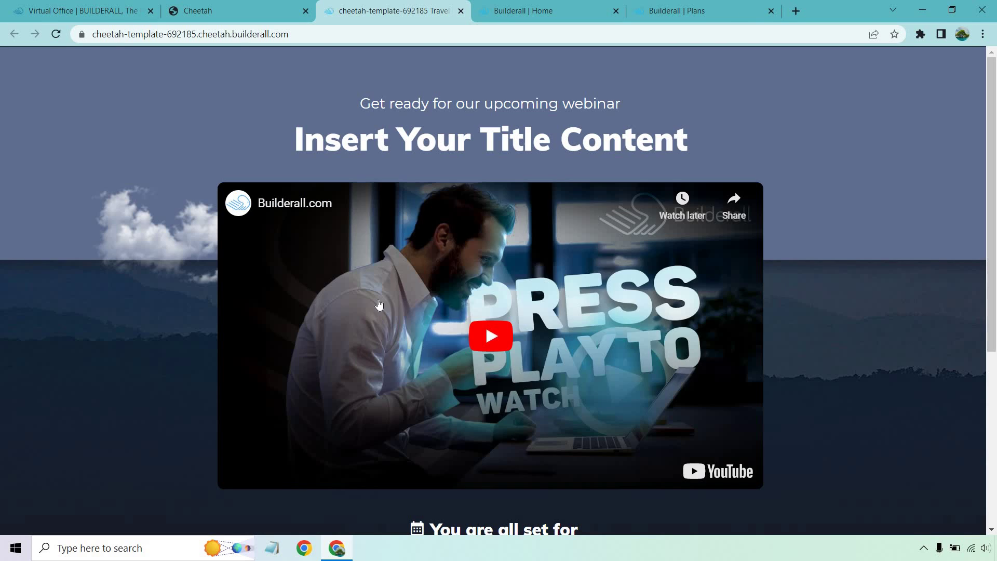
- Close the Travel Packages Webinar Indocrination preview, select that template and confirm building the site
{"action": "scroll", "coordinate": [377, 301], "scroll_direction": "down", "scroll_amount": 5}
{"action": "scroll", "coordinate": [376, 303], "scroll_direction": "up", "scroll_amount": 5}
{"action": "scroll", "coordinate": [378, 306], "scroll_direction": "down", "scroll_amount": 5}
{"action": "scroll", "coordinate": [379, 298], "scroll_direction": "up", "scroll_amount": 5}
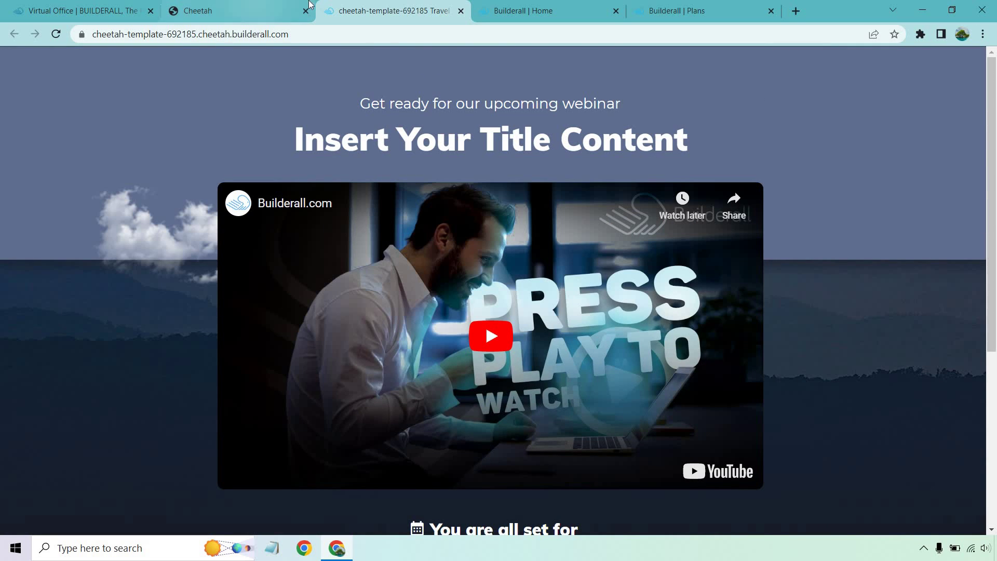
{"action": "left_click", "coordinate": [461, 11]}
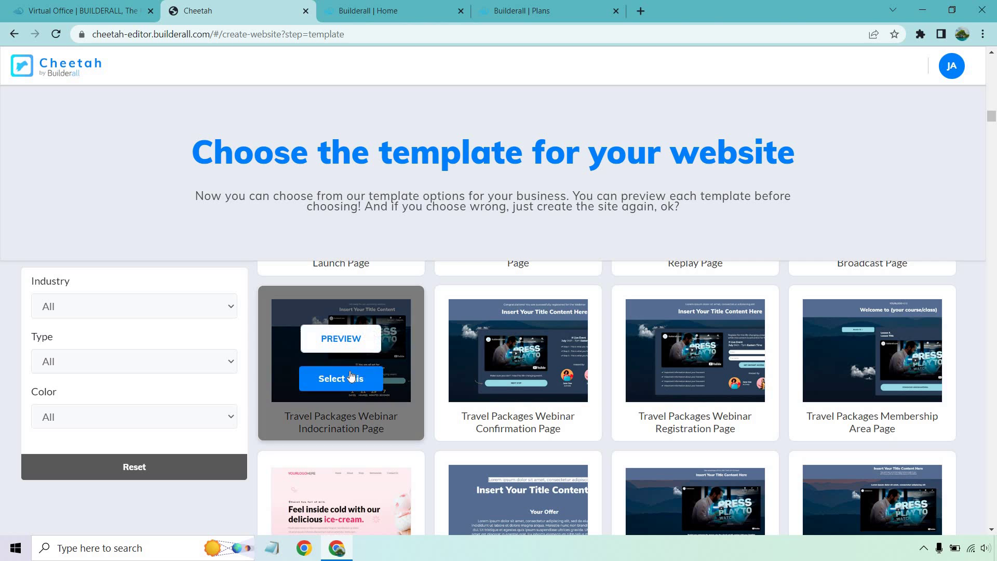
{"action": "left_click", "coordinate": [347, 377]}
{"action": "left_click", "coordinate": [574, 328]}
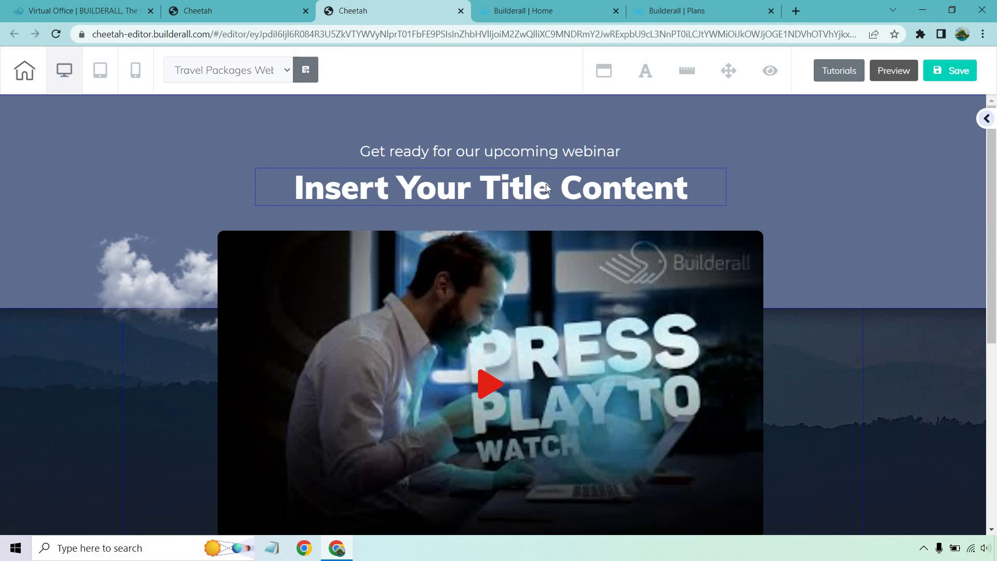
- Replace the 'Insert Your Title Content' heading text with 'Add It Here'
{"action": "left_click_drag", "start_coordinate": [550, 160], "coordinate": [544, 185]}
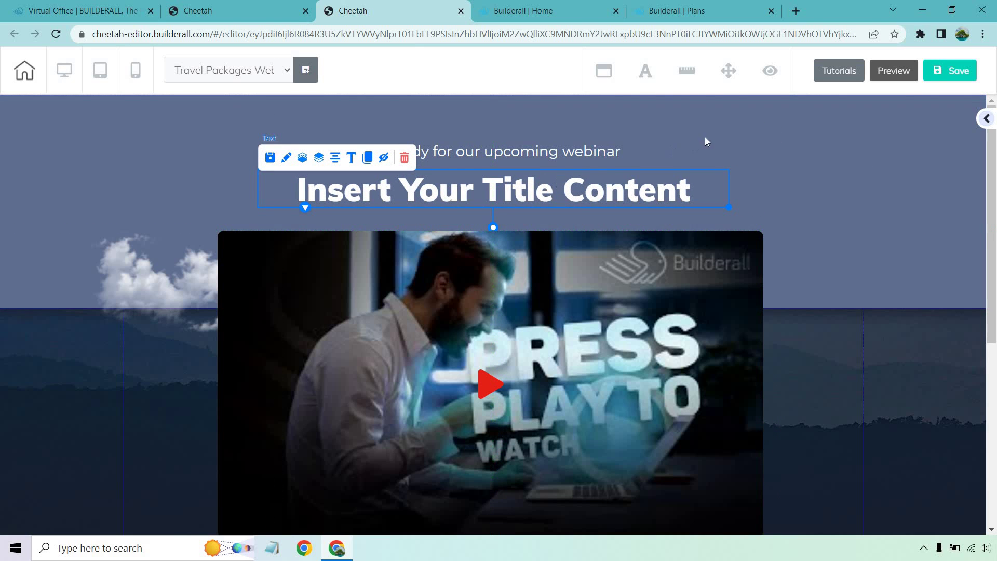
{"action": "left_click", "coordinate": [809, 217]}
{"action": "mouse_move", "coordinate": [560, 187]}
{"action": "left_mouse_down"}
{"action": "mouse_move", "coordinate": [709, 183]}
{"action": "mouse_move", "coordinate": [311, 175]}
{"action": "mouse_move", "coordinate": [530, 413]}
{"action": "mouse_move", "coordinate": [508, 218]}
{"action": "mouse_move", "coordinate": [565, 189]}
{"action": "left_mouse_up"}
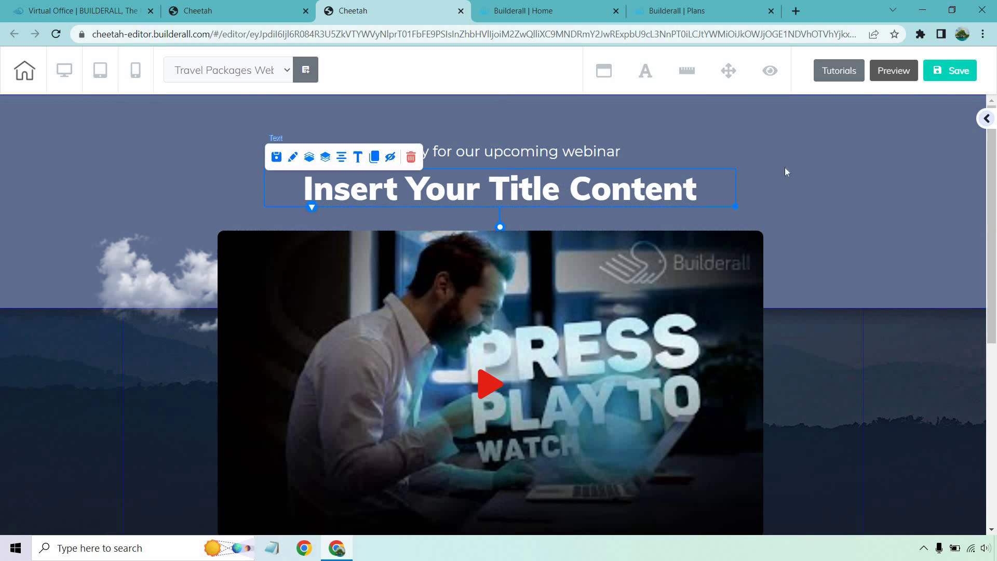
{"action": "double_click", "coordinate": [500, 190]}
{"action": "triple_click", "coordinate": [501, 188]}
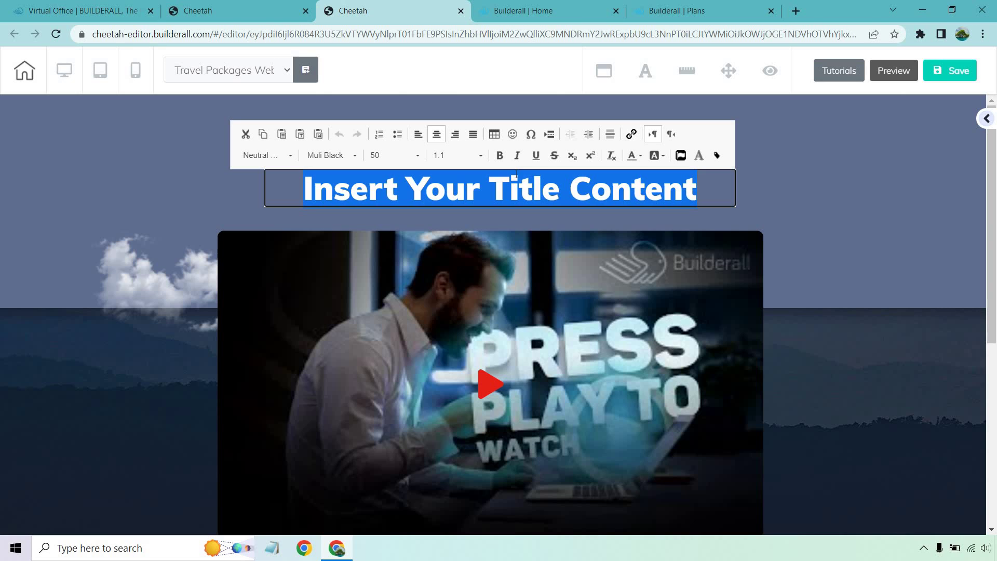
{"action": "type", "text": "Add It Here"}
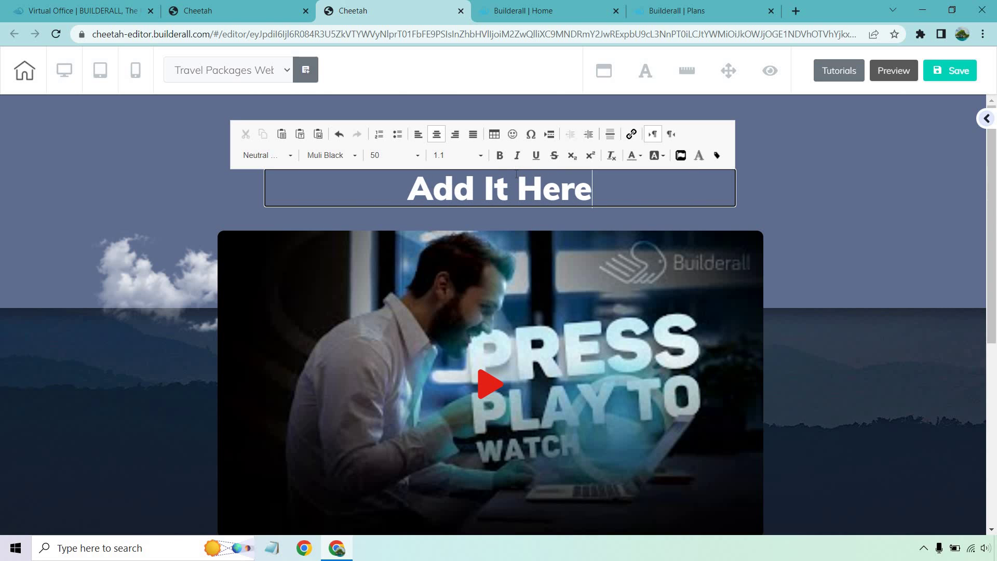
{"action": "left_click", "coordinate": [928, 276]}
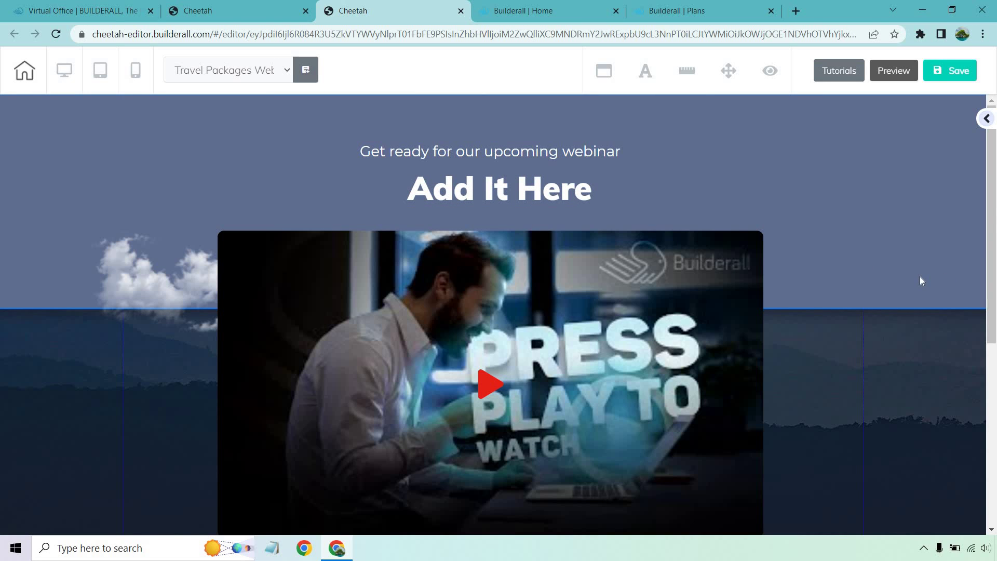
{"action": "scroll", "coordinate": [921, 197], "scroll_direction": "down", "scroll_amount": 6}
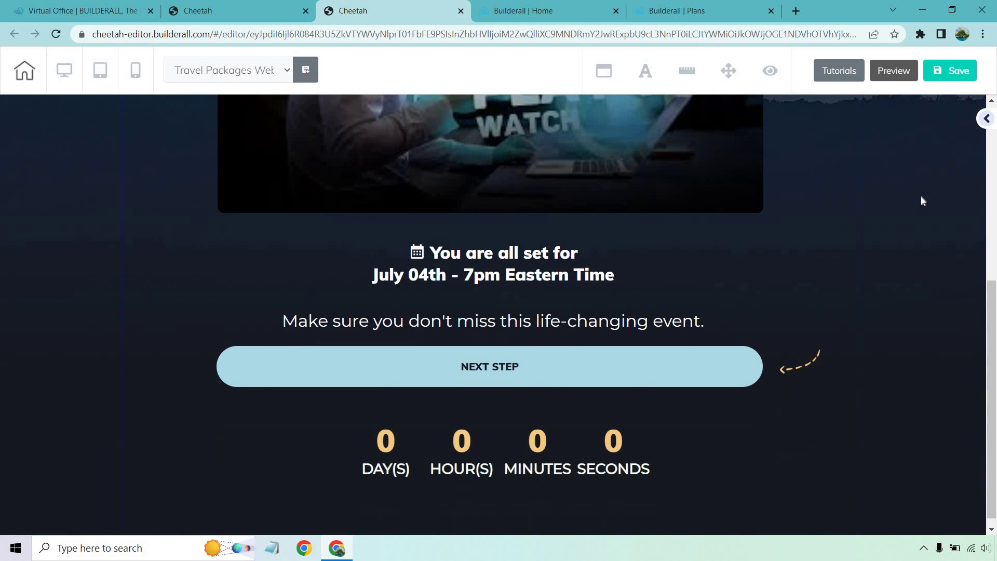
- Change the NEXT STEP button's Headline text to 'CLICK HERE TO CONTINUE' in its settings panel
{"action": "left_click", "coordinate": [503, 367]}
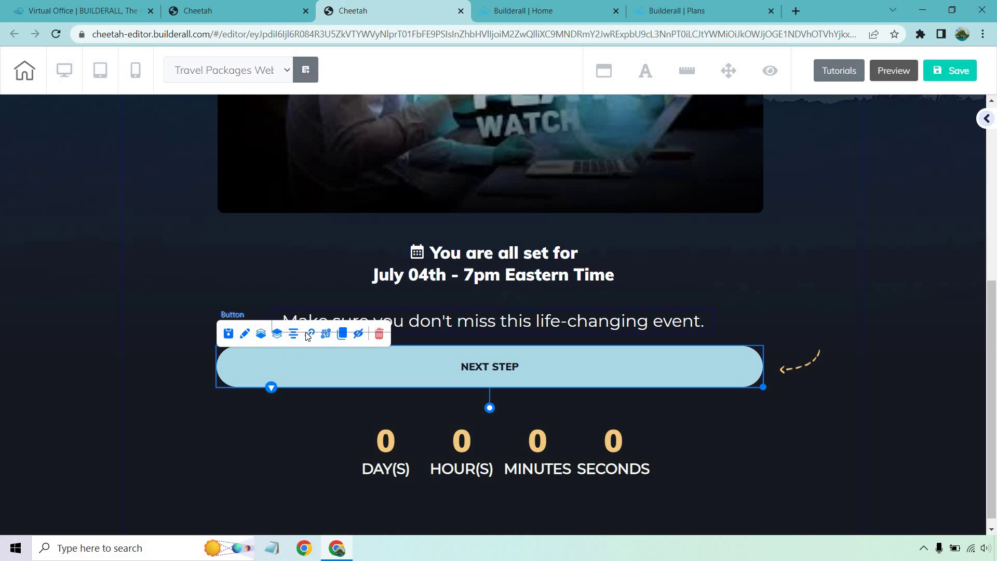
{"action": "left_click", "coordinate": [246, 335]}
{"action": "scroll", "coordinate": [779, 311], "scroll_direction": "down", "scroll_amount": 1}
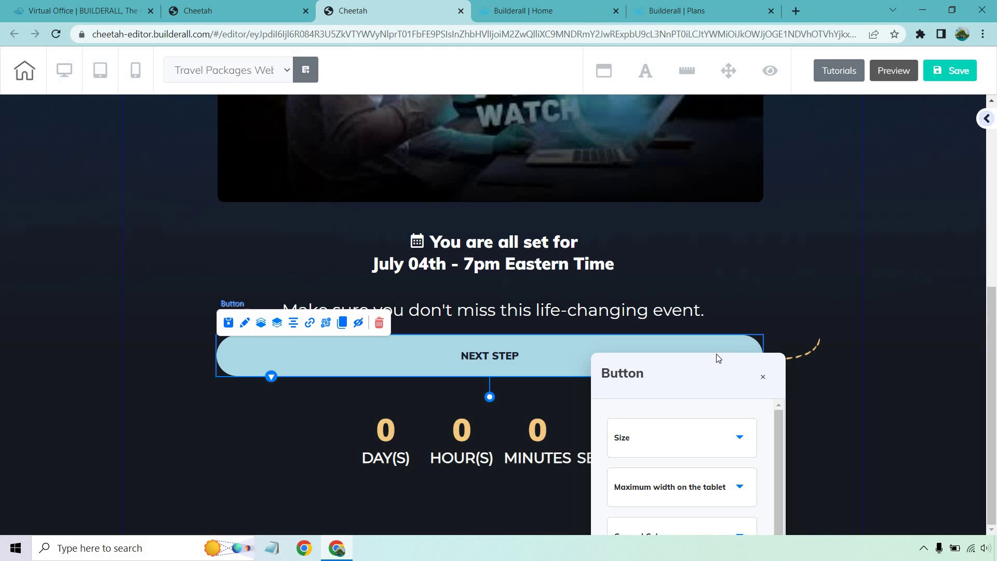
{"action": "left_click_drag", "start_coordinate": [710, 374], "coordinate": [722, 121]}
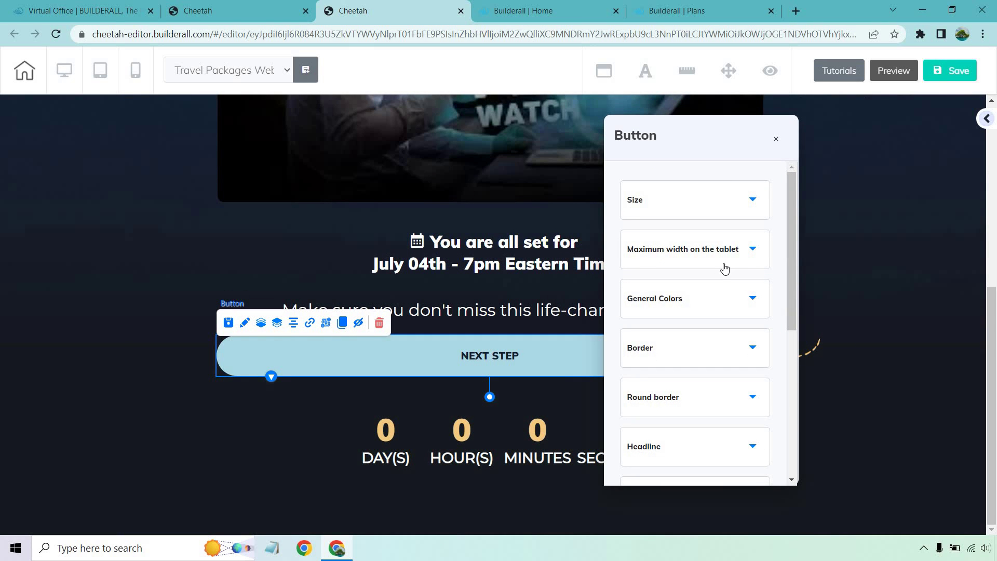
{"action": "scroll", "coordinate": [726, 272], "scroll_direction": "down", "scroll_amount": 3}
{"action": "left_click", "coordinate": [722, 325]}
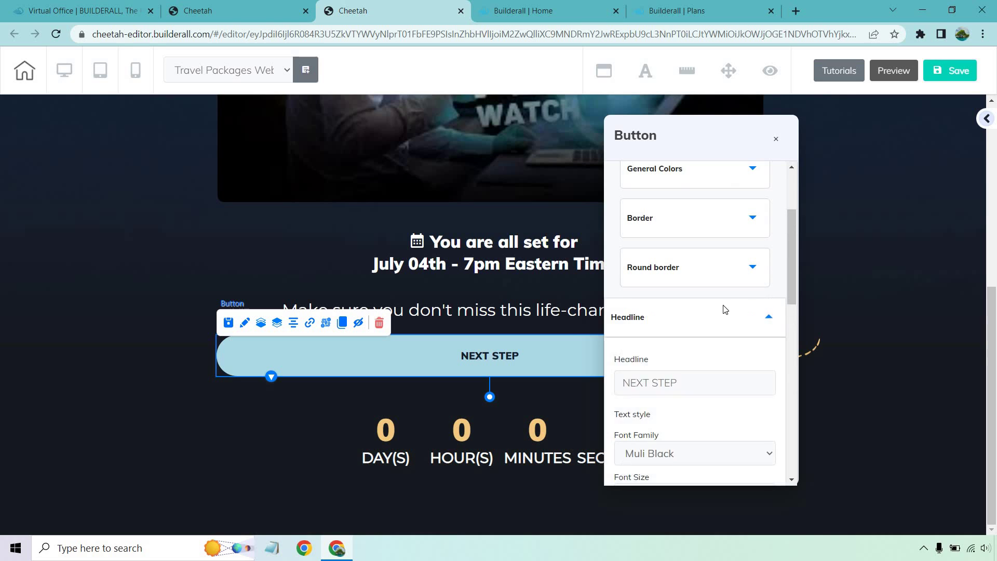
{"action": "scroll", "coordinate": [720, 306], "scroll_direction": "down", "scroll_amount": 3}
{"action": "left_click", "coordinate": [693, 253]}
{"action": "triple_click", "coordinate": [693, 254]}
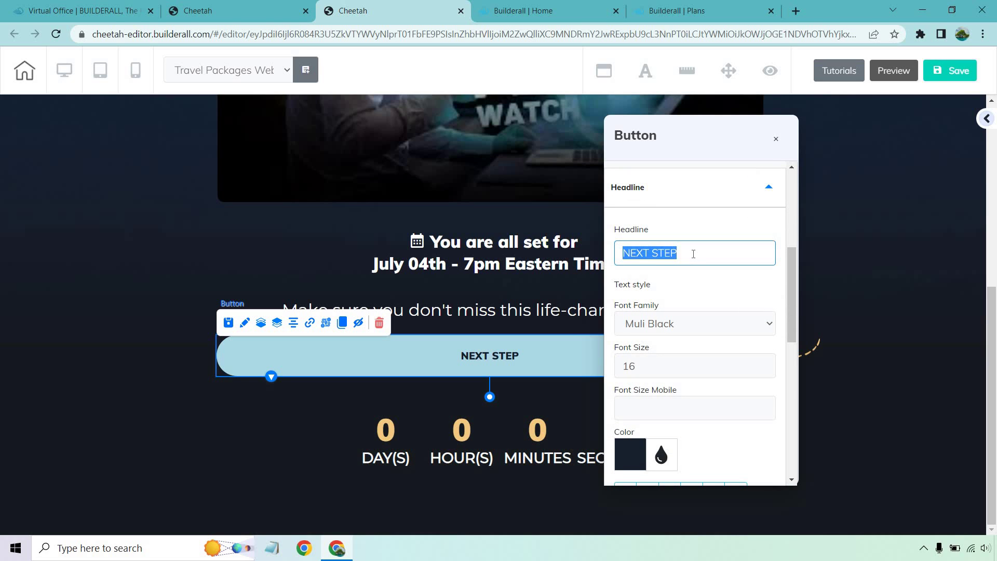
{"action": "type", "text": "CLICK HE"}
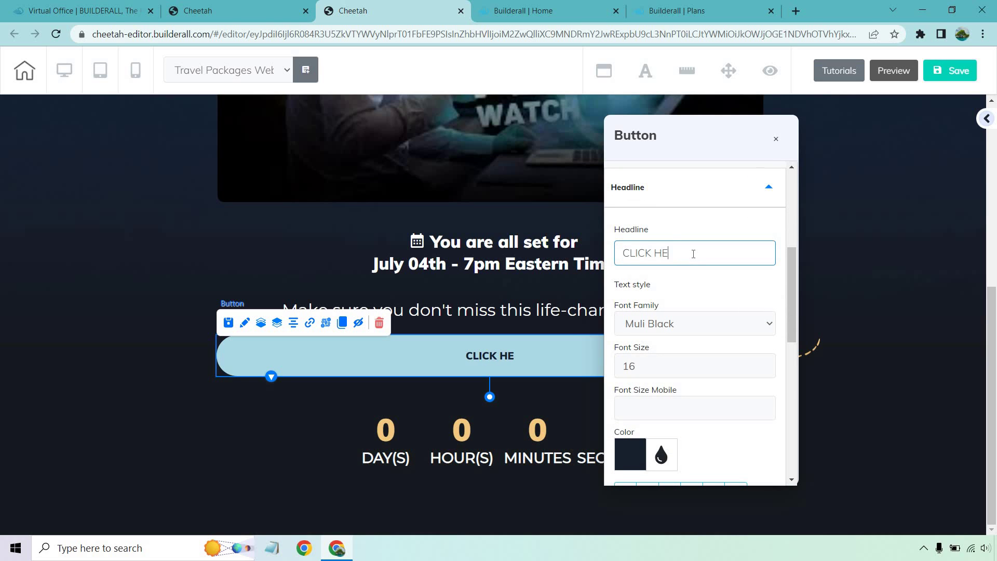
{"action": "type", "text": "RE TO CONTINUE"}
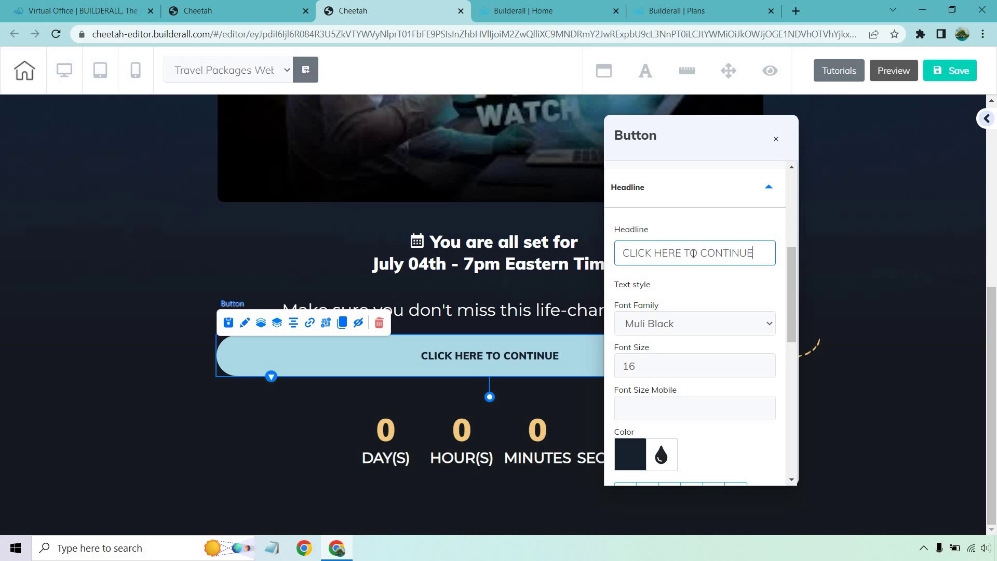
{"action": "left_click", "coordinate": [776, 141]}
{"action": "left_click", "coordinate": [820, 237]}
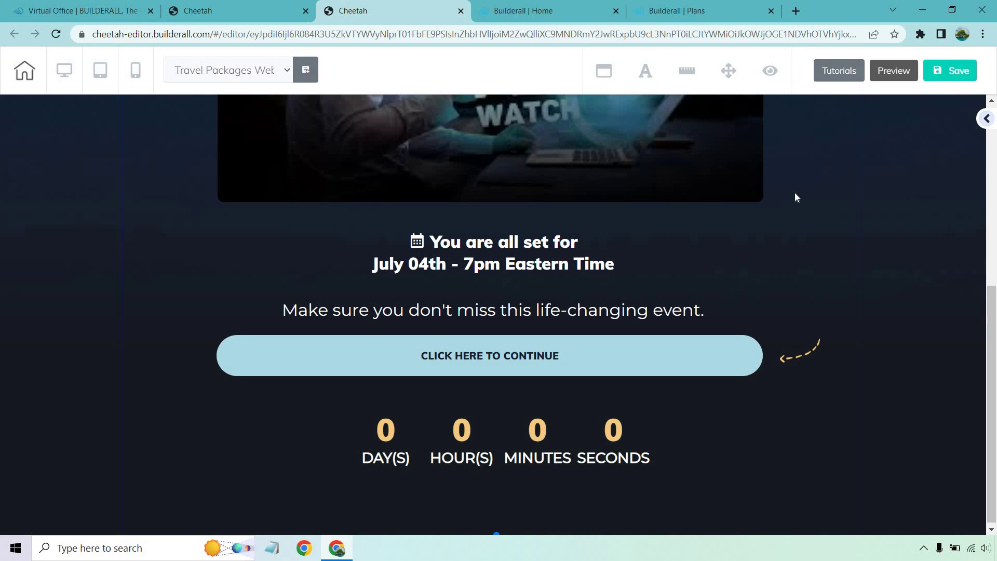
{"action": "scroll", "coordinate": [829, 228], "scroll_direction": "up", "scroll_amount": 6}
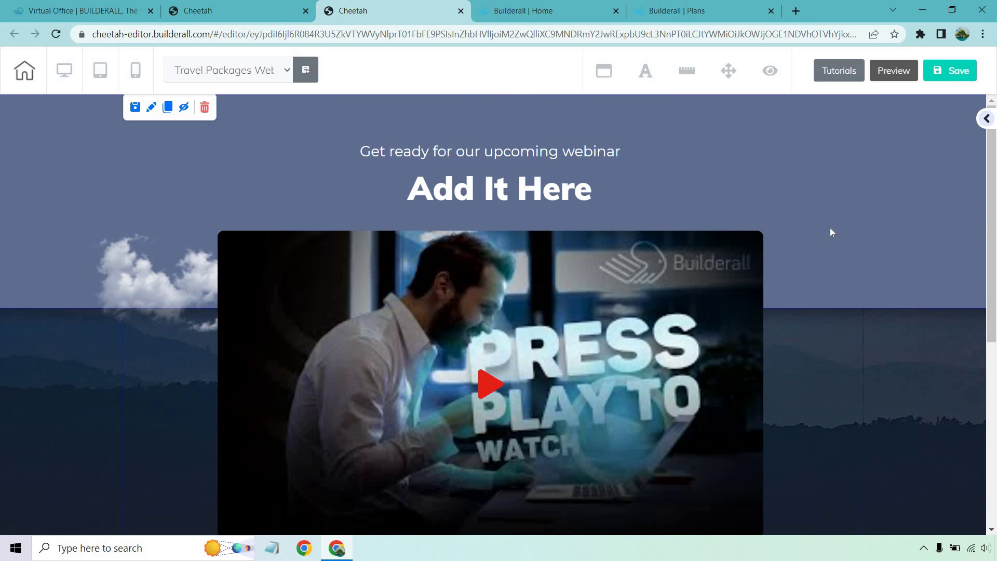
- Switch to the Builderall | Plans tab listing Cheetah, Marketer, Premium and Funnel Club prices
{"action": "left_click", "coordinate": [686, 11]}
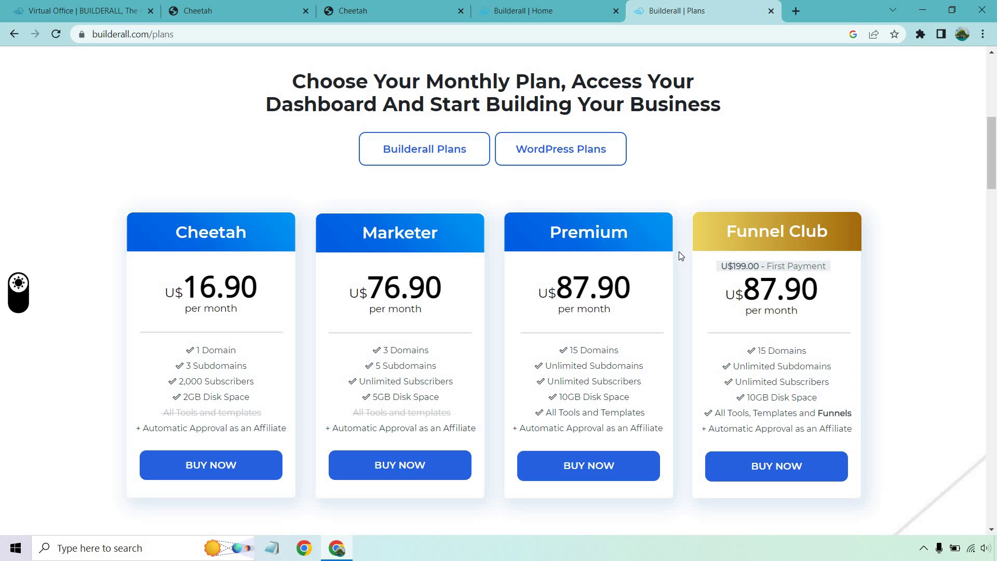
- Highlight the Funnel Club pricing, then scroll through the Tools & Features table
{"action": "left_click_drag", "start_coordinate": [722, 265], "coordinate": [753, 294]}
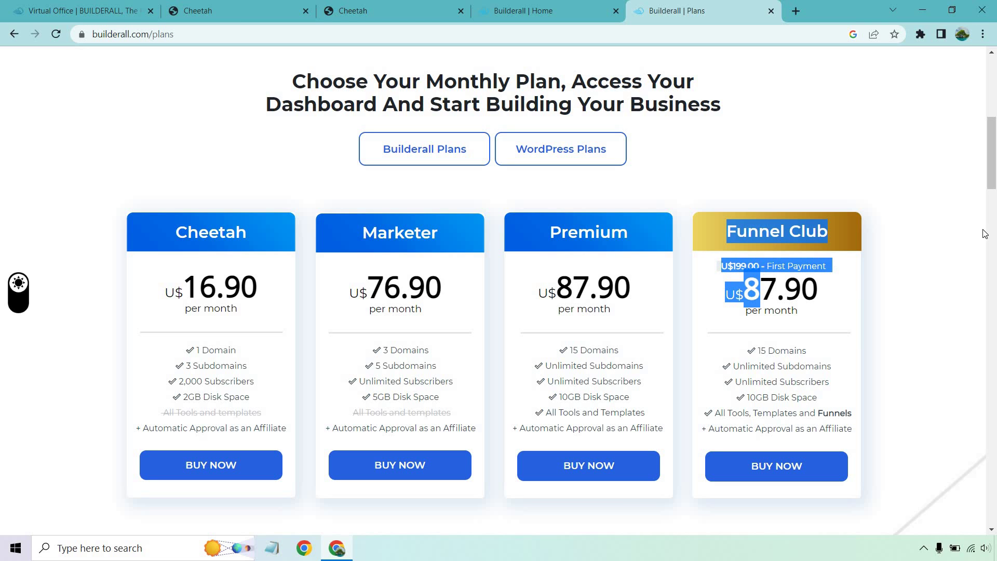
{"action": "left_click", "coordinate": [962, 236]}
{"action": "scroll", "coordinate": [946, 210], "scroll_direction": "down", "scroll_amount": 10}
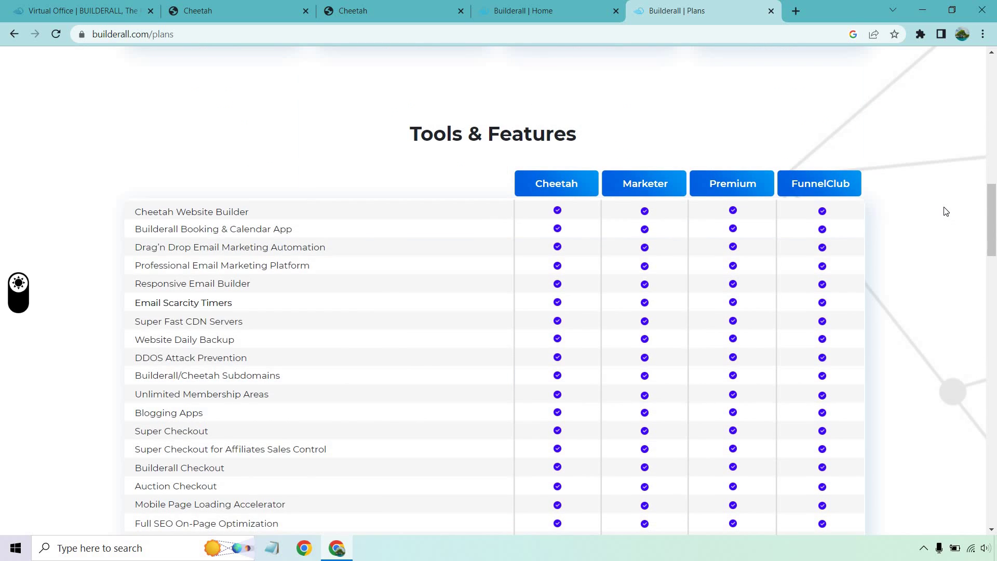
{"action": "scroll", "coordinate": [946, 210], "scroll_direction": "down", "scroll_amount": 1}
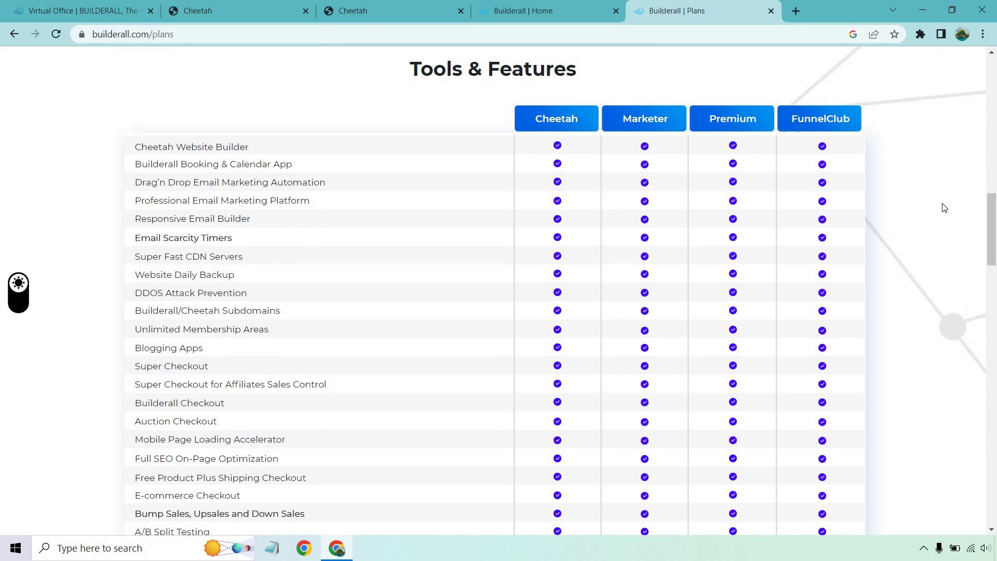
{"action": "scroll", "coordinate": [927, 192], "scroll_direction": "down", "scroll_amount": 6}
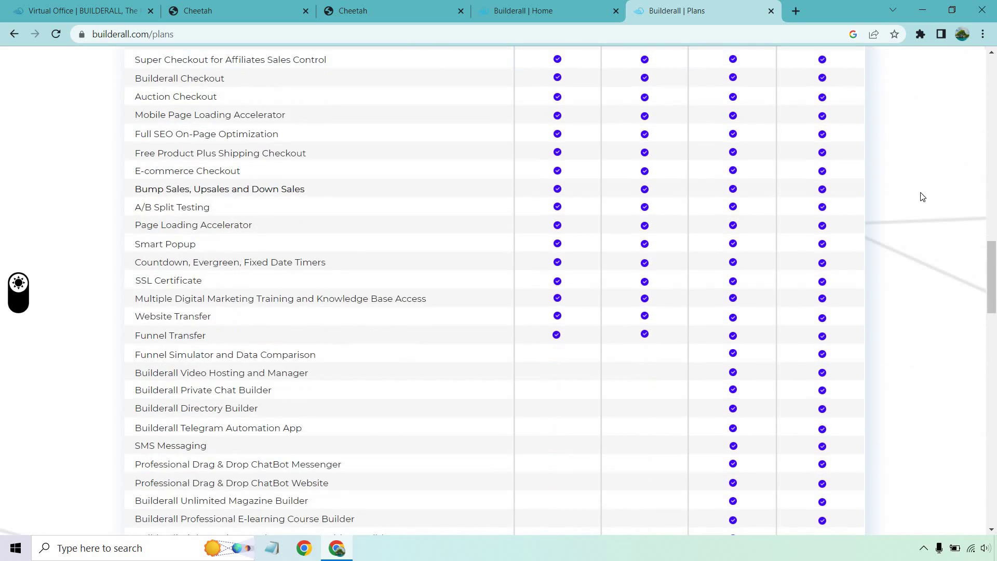
{"action": "scroll", "coordinate": [598, 283], "scroll_direction": "down", "scroll_amount": 1}
{"action": "scroll", "coordinate": [646, 274], "scroll_direction": "up", "scroll_amount": 4}
{"action": "scroll", "coordinate": [646, 262], "scroll_direction": "up", "scroll_amount": 4}
{"action": "scroll", "coordinate": [646, 260], "scroll_direction": "down", "scroll_amount": 11}
{"action": "scroll", "coordinate": [673, 221], "scroll_direction": "up", "scroll_amount": 3}
- Select all page text, clear the selection and scroll back up the comparison table
{"action": "key", "text": "ctrl+a"}
{"action": "left_click", "coordinate": [767, 215]}
{"action": "scroll", "coordinate": [732, 196], "scroll_direction": "down", "scroll_amount": 7}
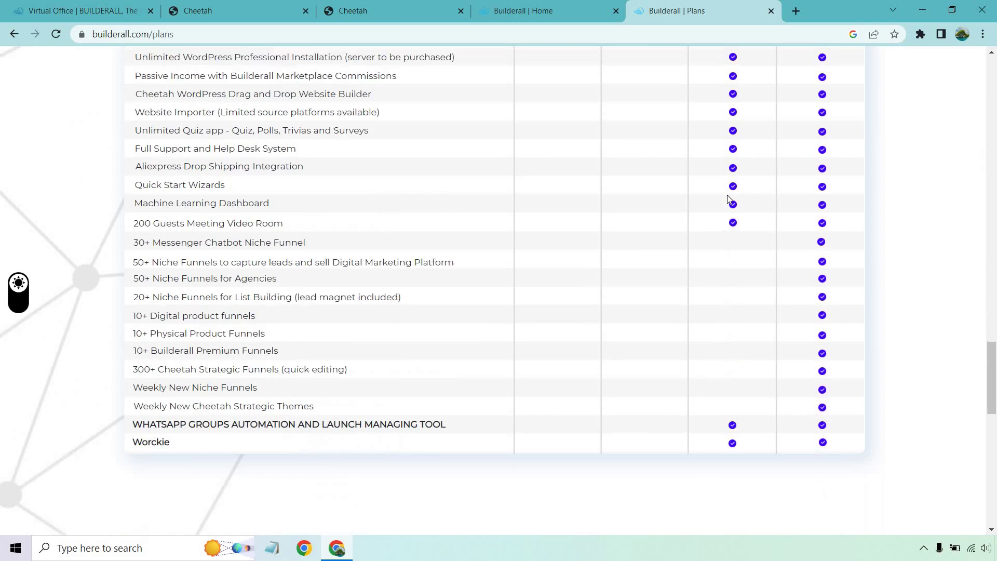
{"action": "scroll", "coordinate": [729, 199], "scroll_direction": "down", "scroll_amount": 3}
{"action": "scroll", "coordinate": [793, 299], "scroll_direction": "up", "scroll_amount": 1}
{"action": "scroll", "coordinate": [743, 305], "scroll_direction": "up", "scroll_amount": 20}
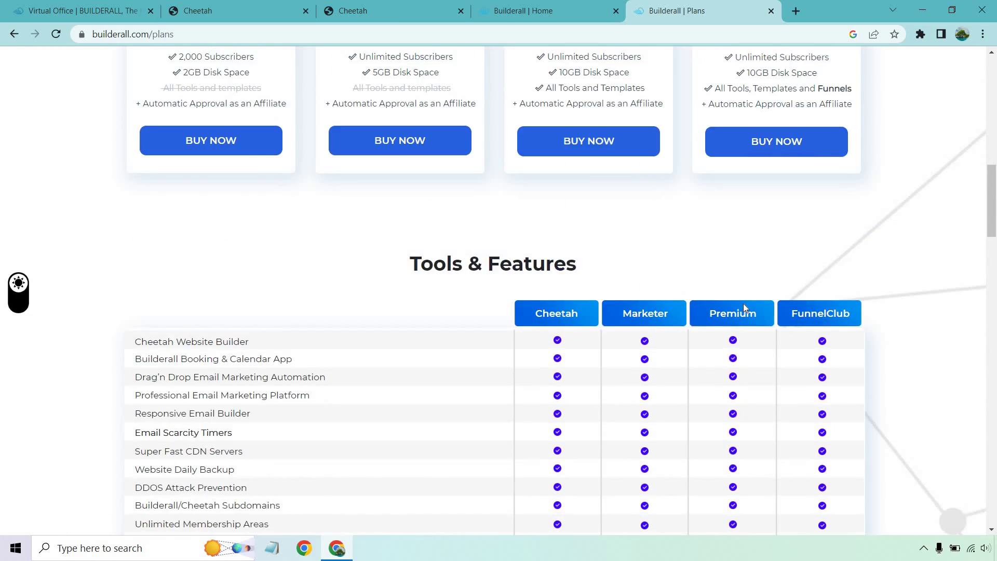
{"action": "scroll", "coordinate": [743, 306], "scroll_direction": "up", "scroll_amount": 5}
{"action": "scroll", "coordinate": [965, 285], "scroll_direction": "up", "scroll_amount": 1}
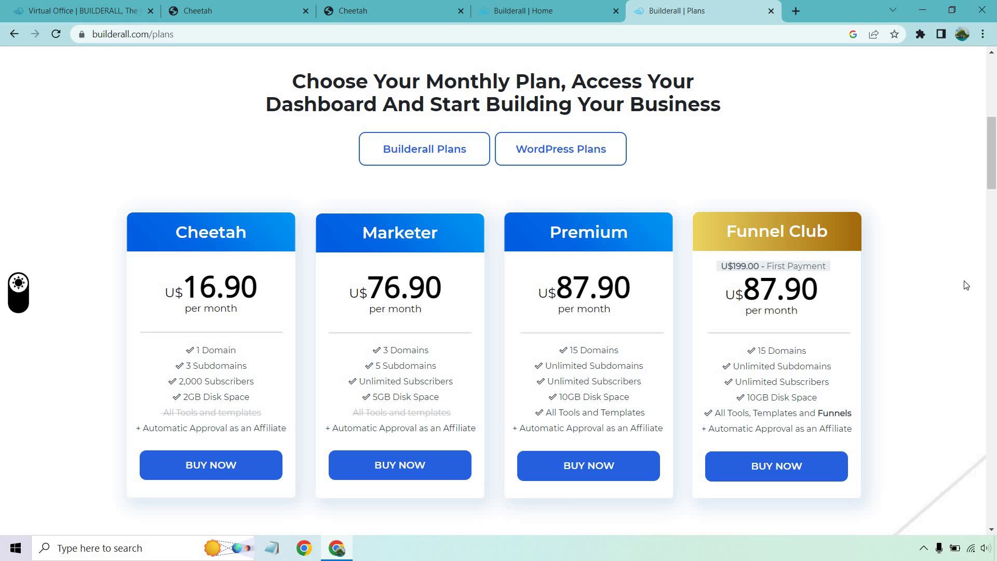
- Return to the Virtual Office tab and open the Apps mega menu
{"action": "left_click", "coordinate": [73, 11]}
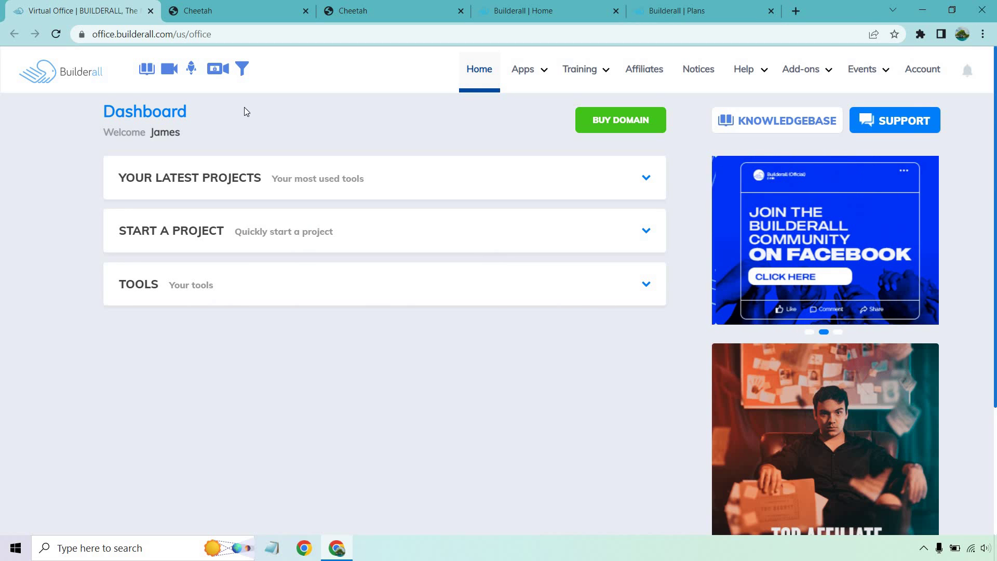
{"action": "left_click", "coordinate": [526, 72]}
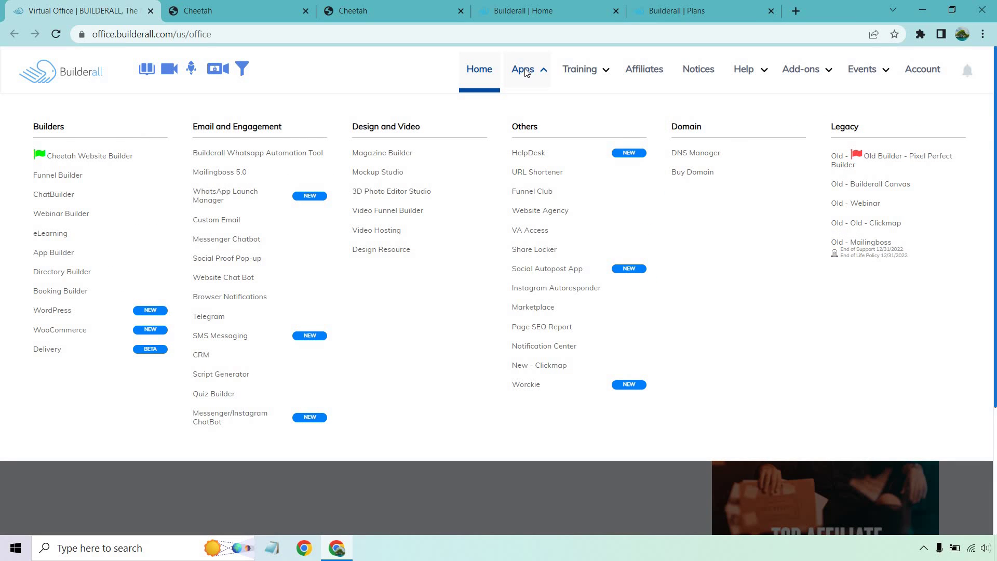